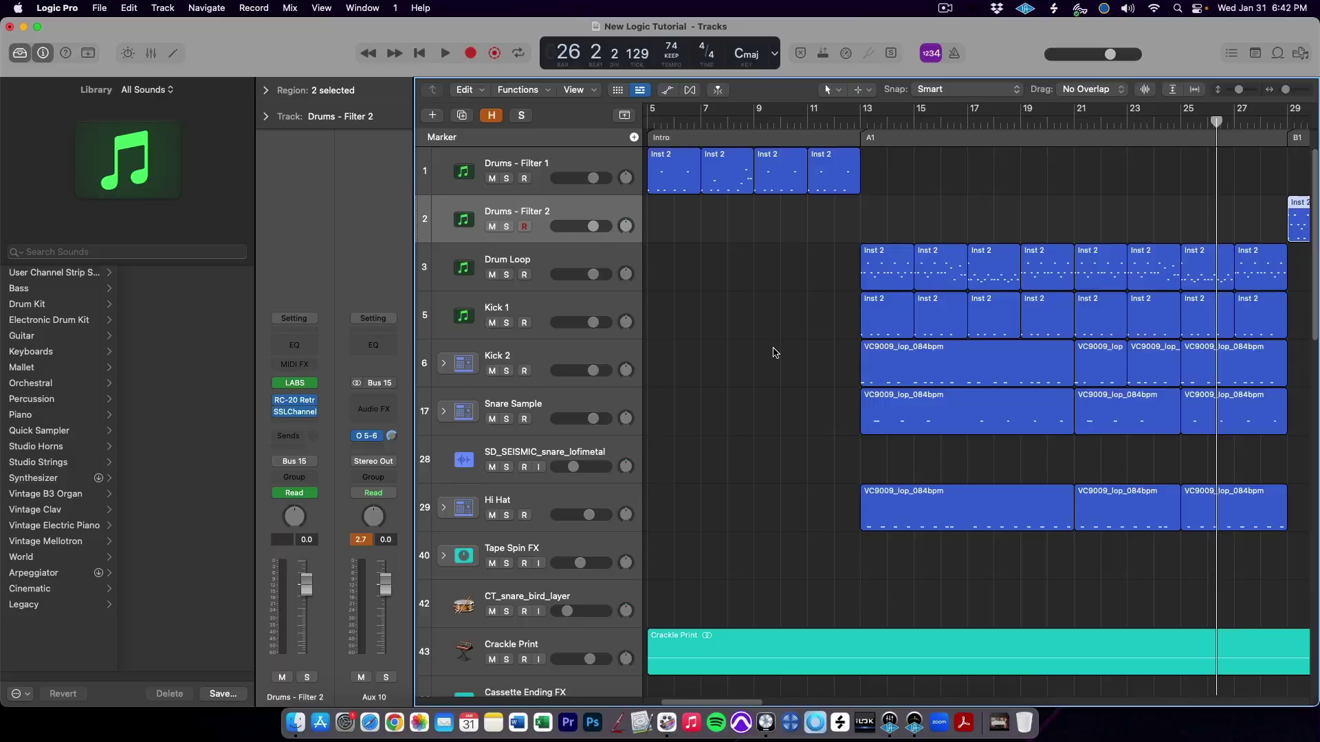
Show the Mixer below the Tracks area so every track's channel strip is visible.
key("x")
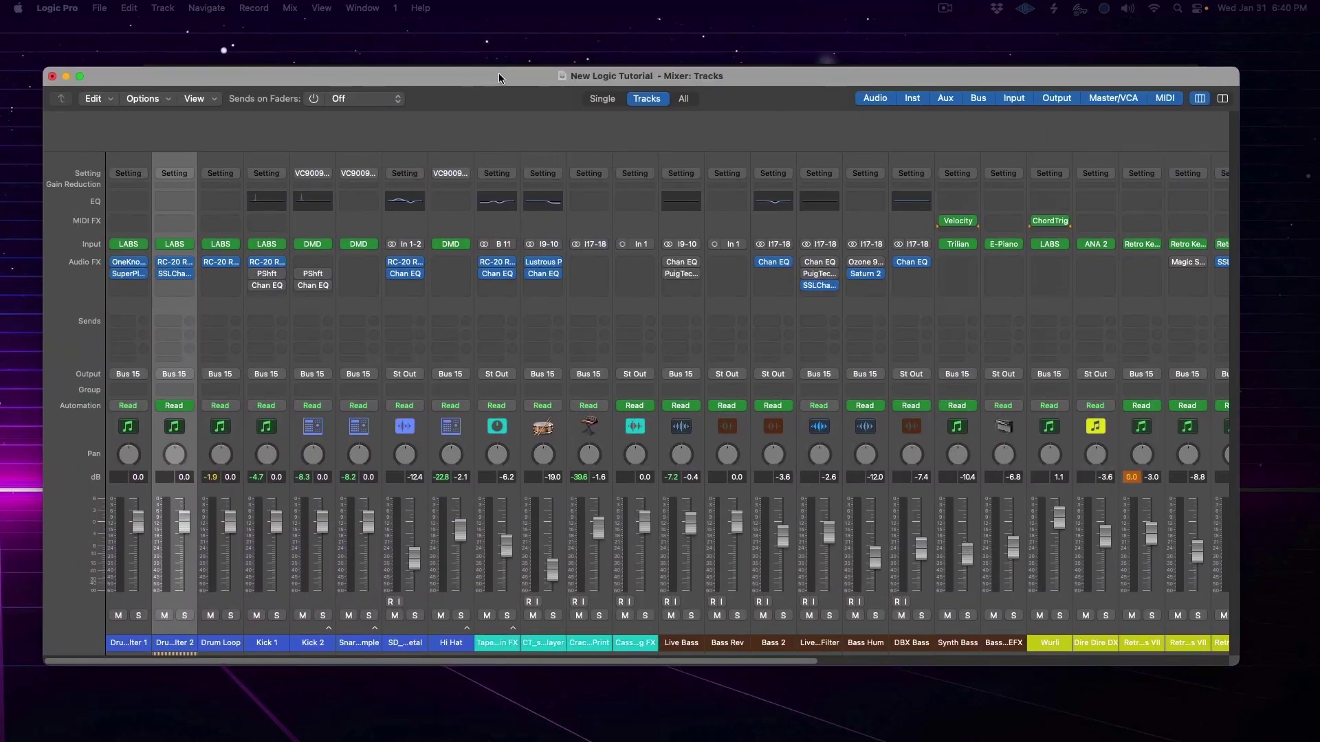
left_click_drag(497, 72, 509, 71)
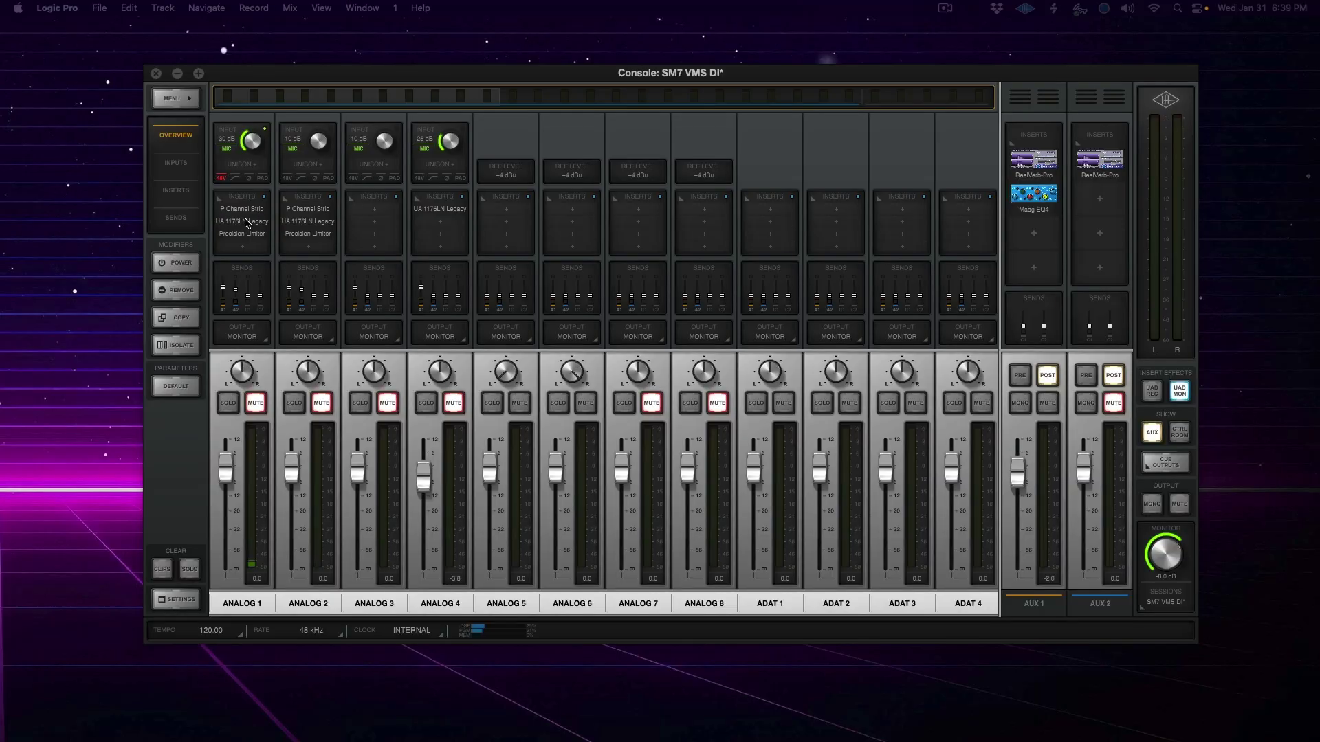
left_click(246, 222)
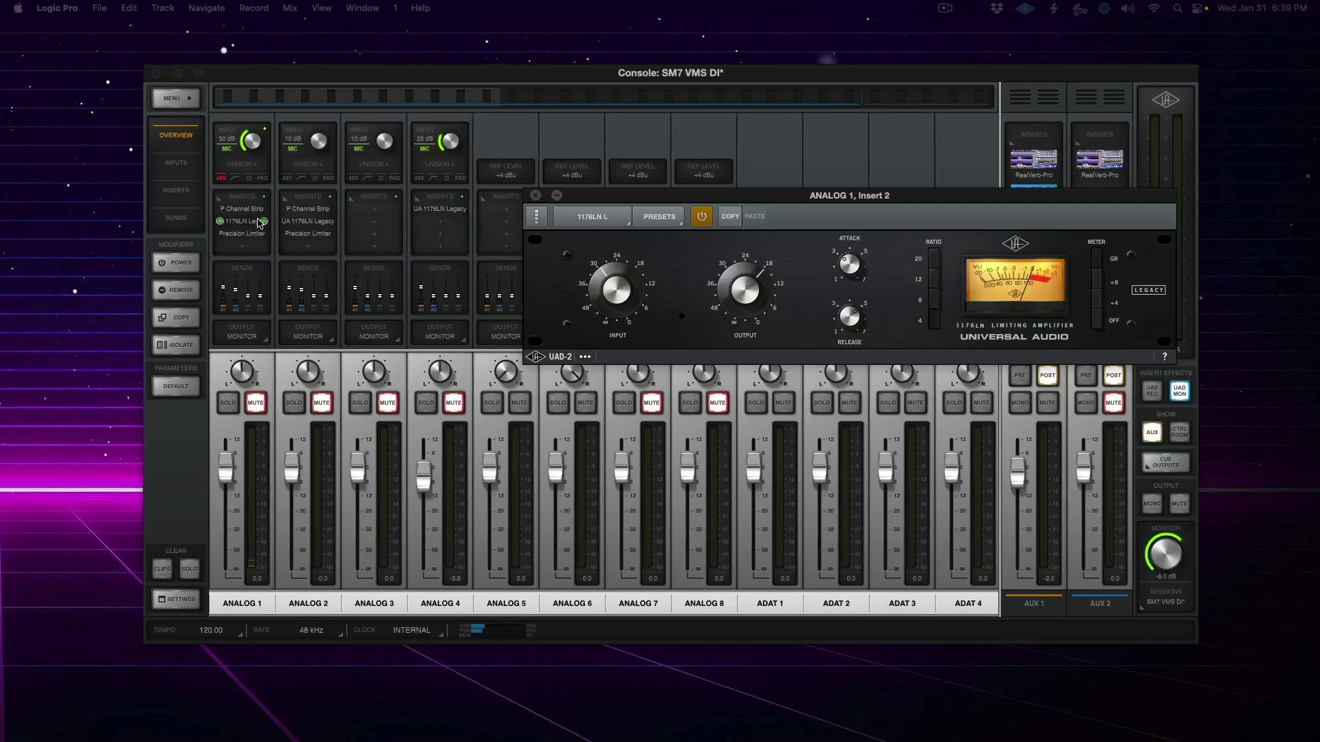
left_click(535, 198)
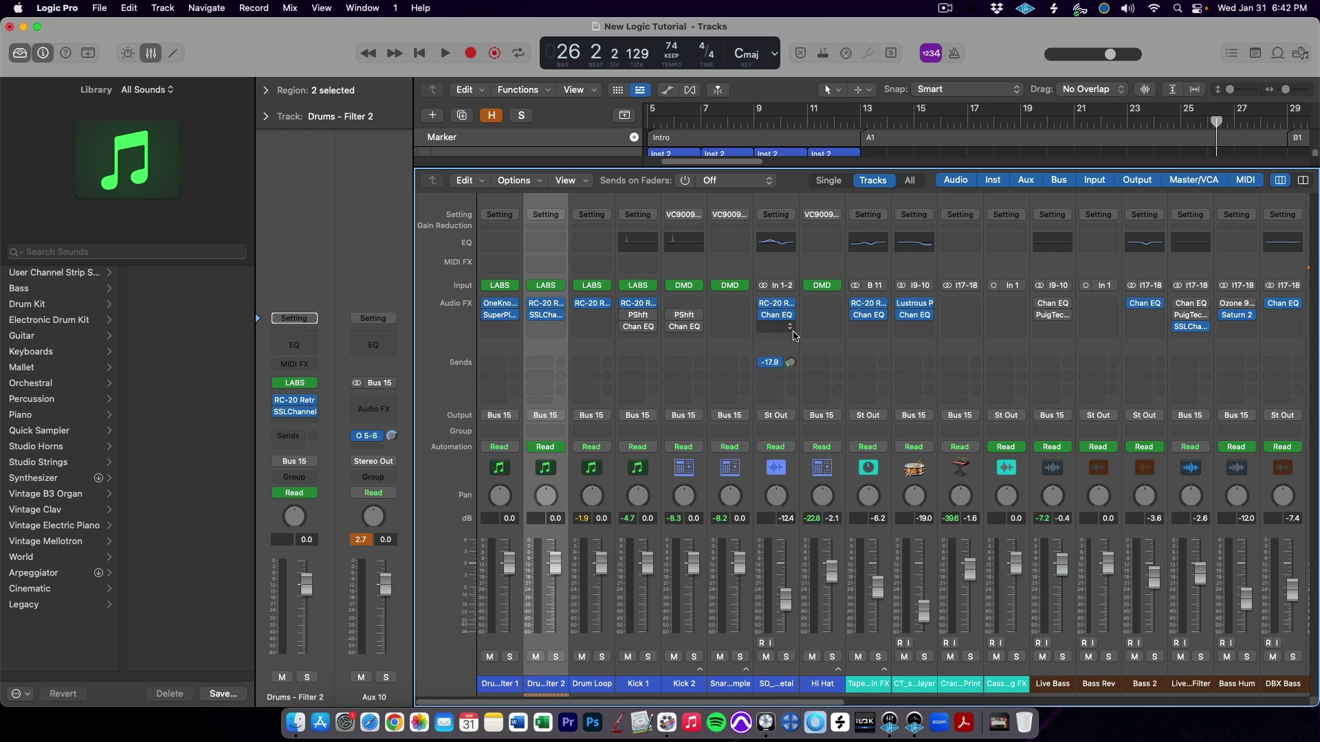
Close the Mixer, mute then unmute the Inst 2 region at bar 11, and select its F#1 note.
key("x")
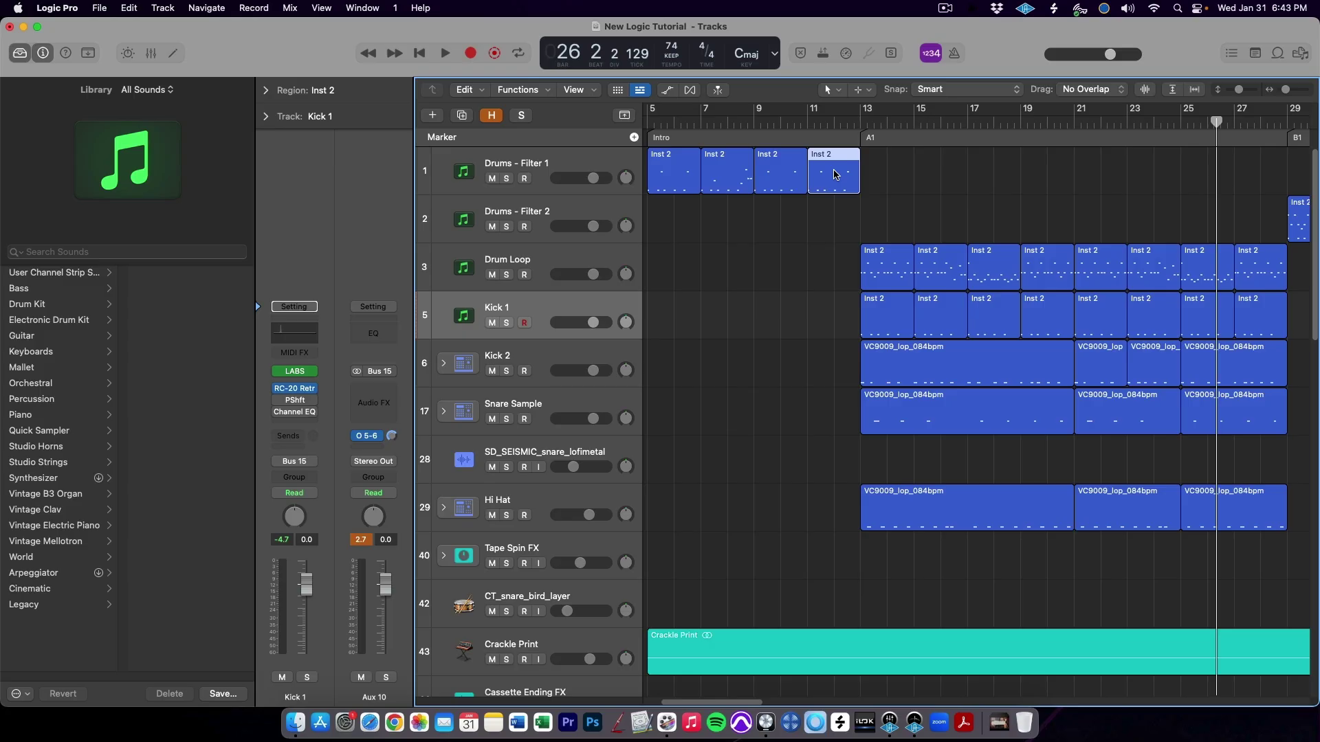
key("ctrl+m")
key("ctrl+m")
double_click(836, 175)
left_click(813, 534)
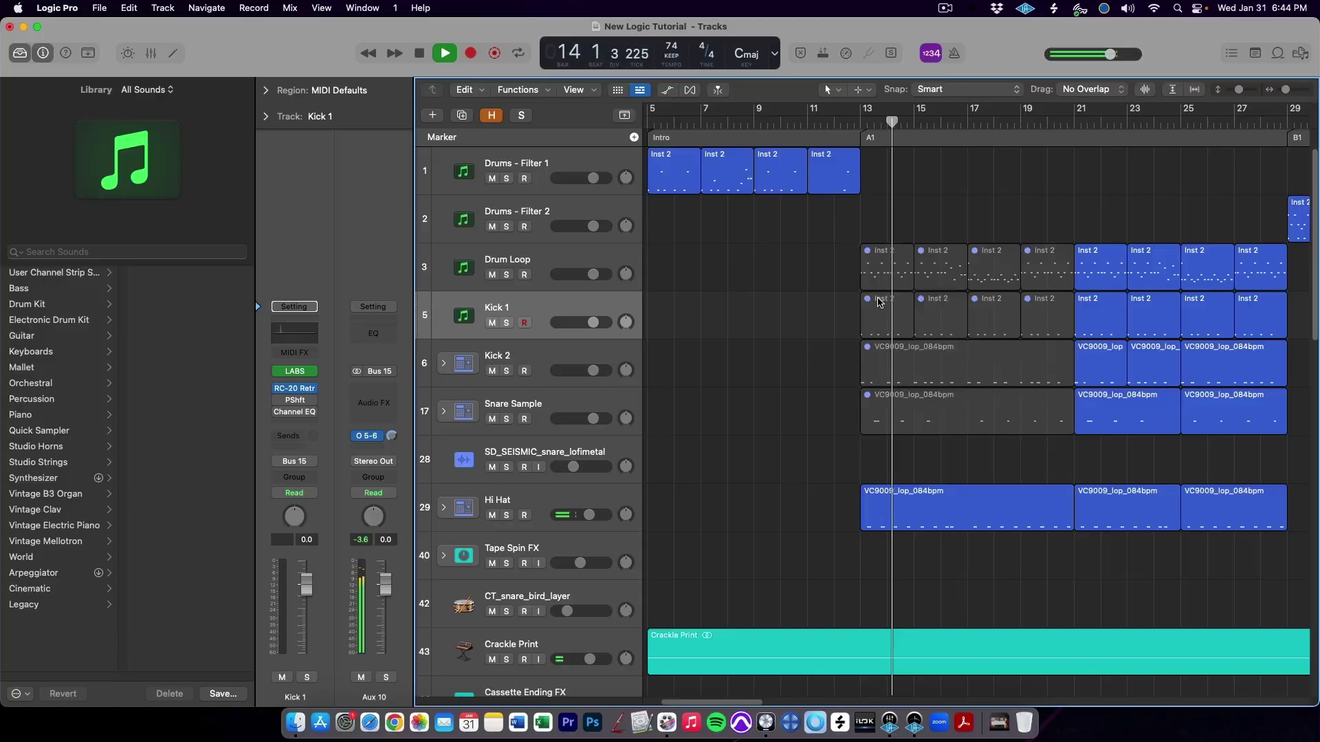
Toggle mute on the Kick, Hi Hat and Drum Loop regions in bars 13–21 so only Drum Loop plays.
left_click_drag(837, 299, 1038, 367)
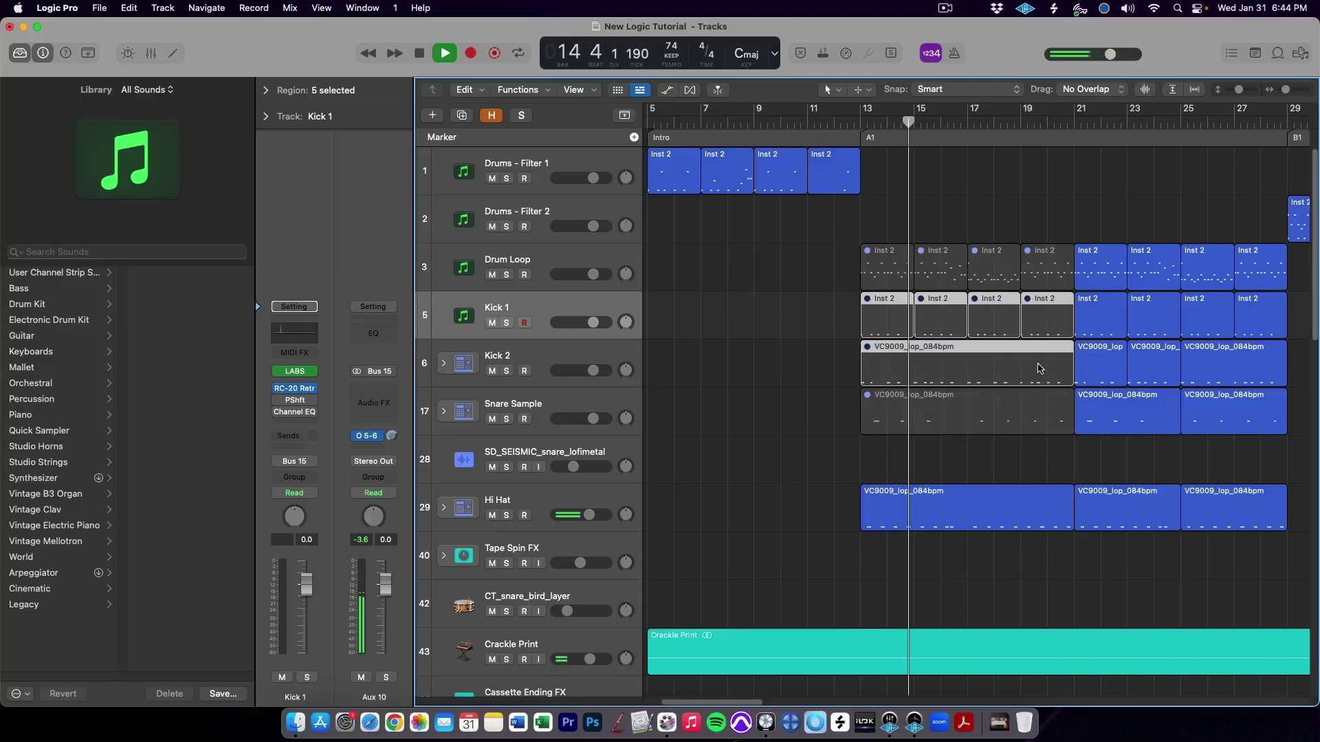
key("ctrl+m")
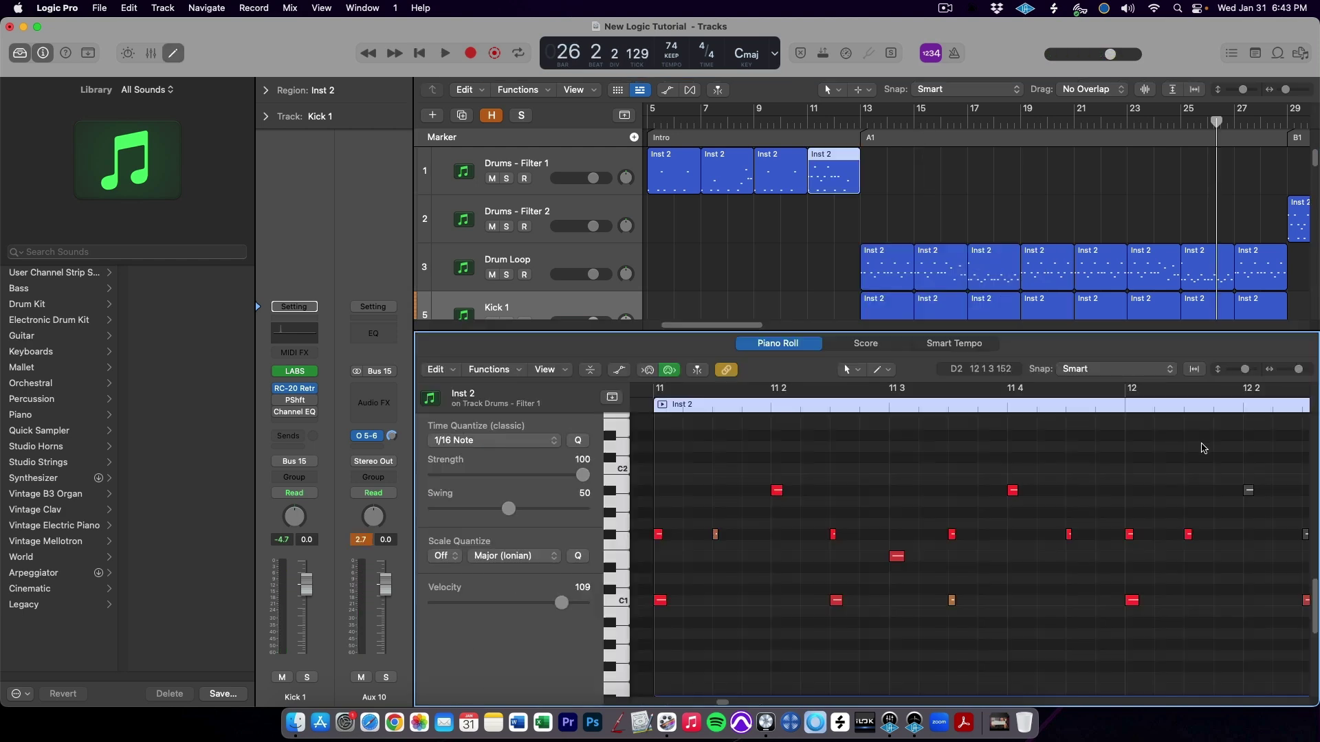
left_click_drag(1202, 443, 646, 638)
key("ctrl+m")
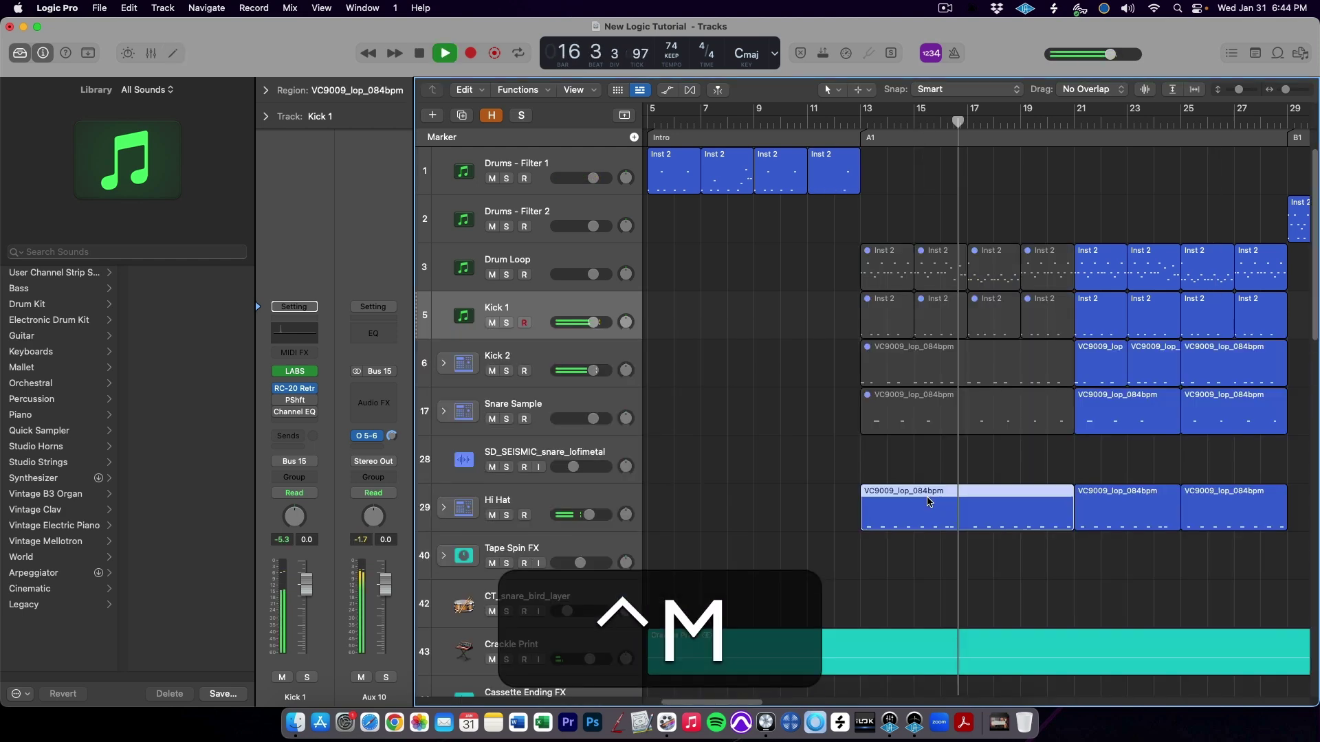
left_click_drag(928, 268, 1033, 280)
key("ctrl+m")
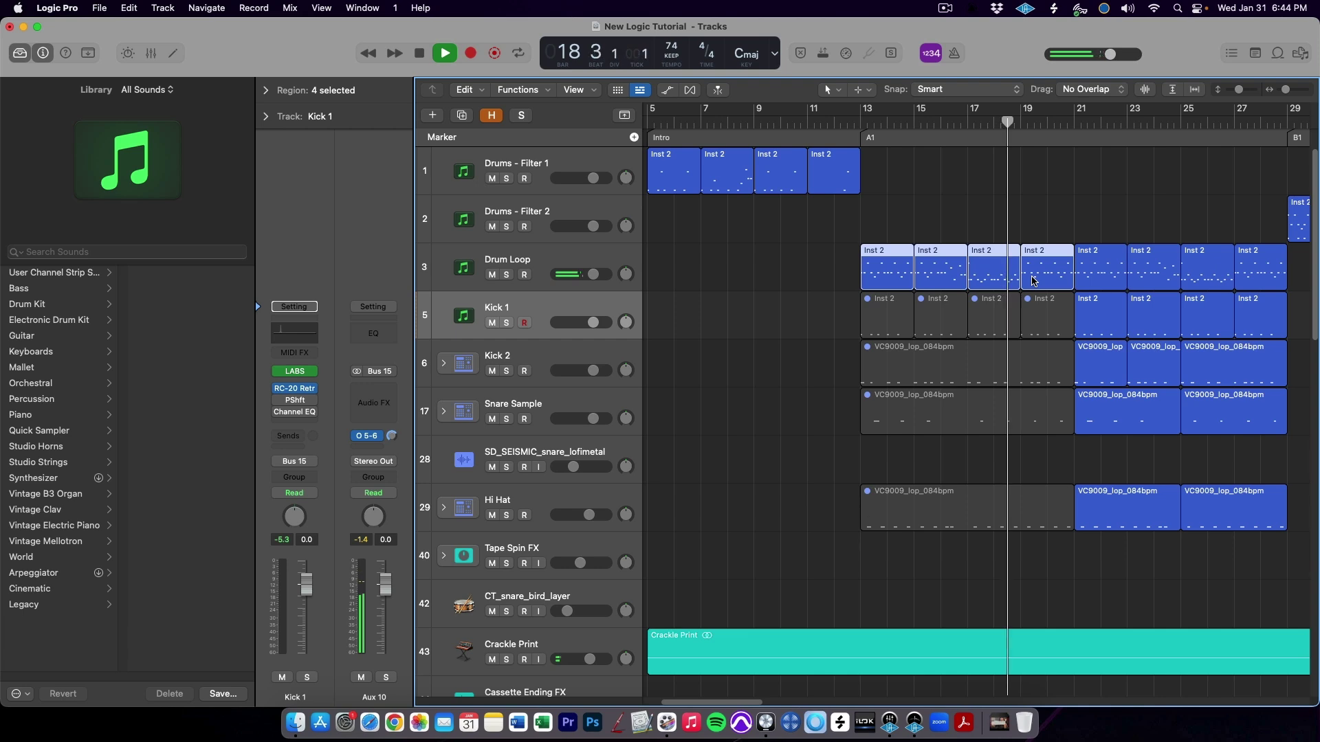
left_click_drag(851, 319, 1072, 372)
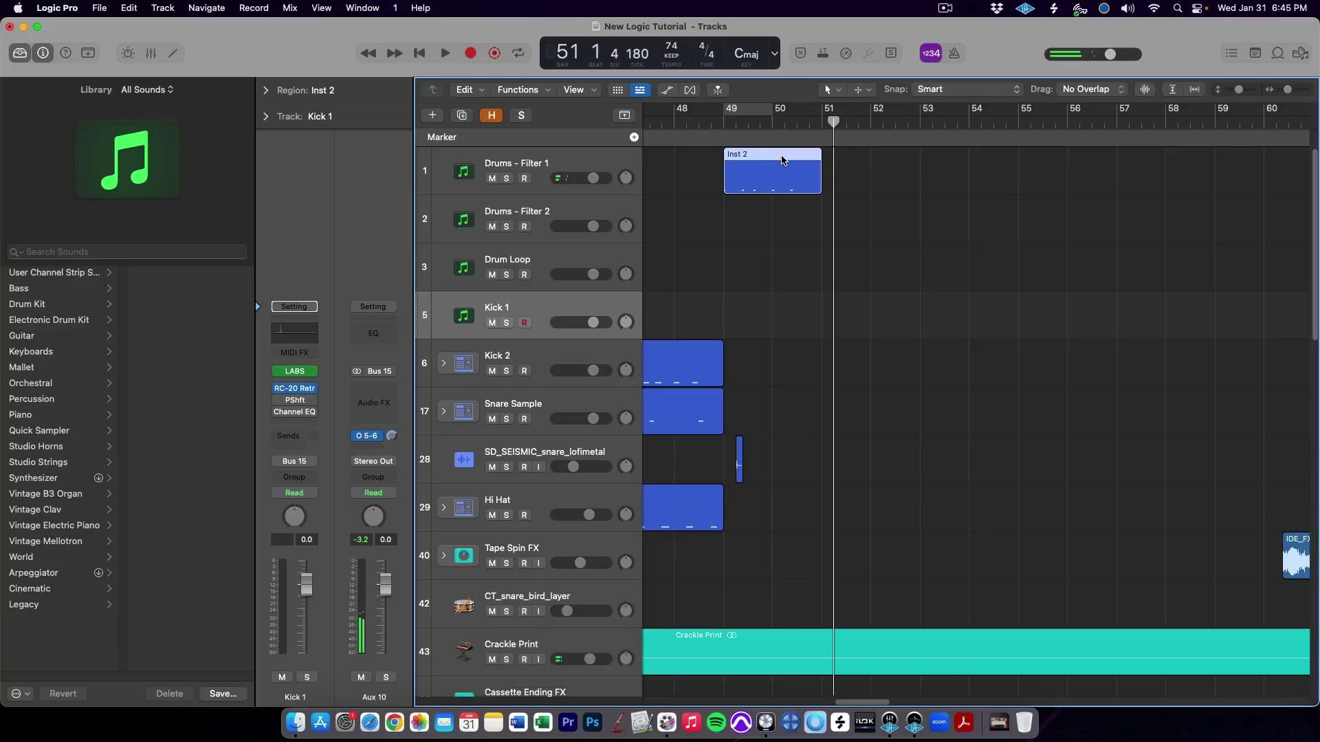
Add two repeats of the Drums - Filter 1 Inst 2 region right after bar 49.
key("super")
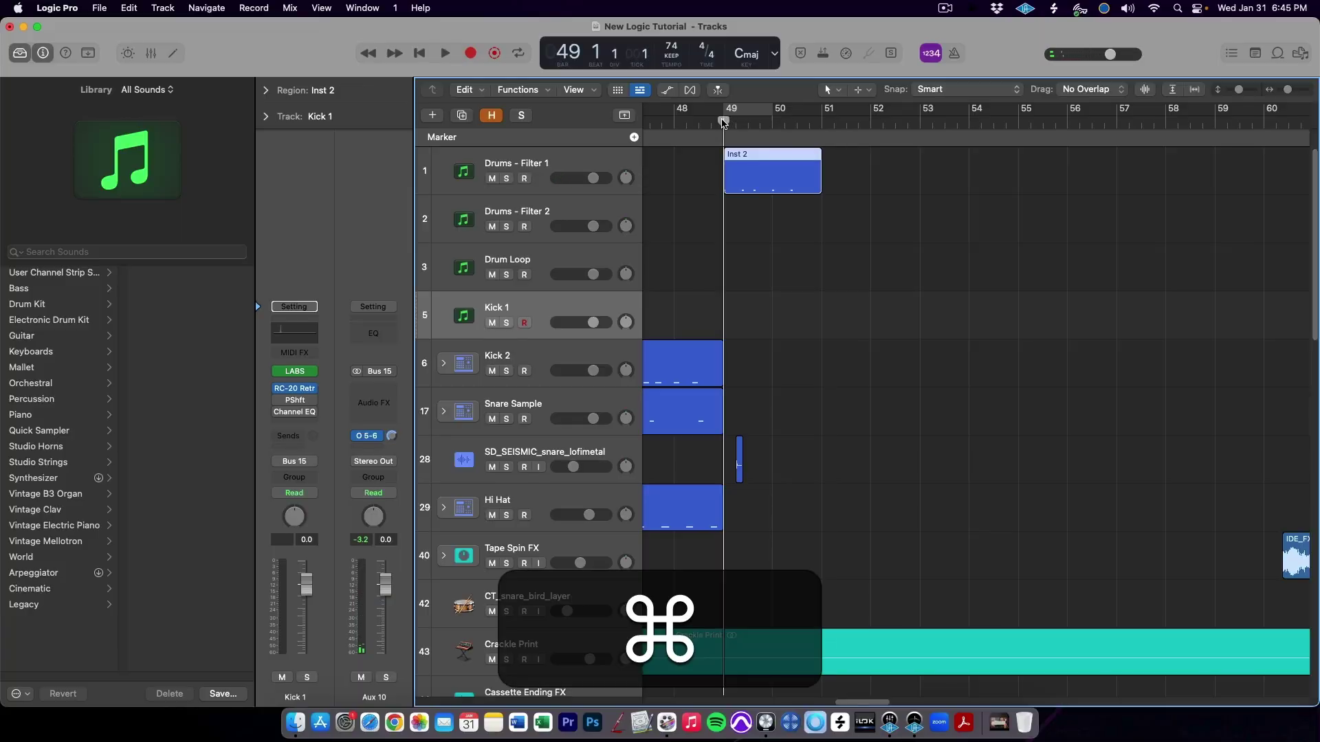
key("super+r")
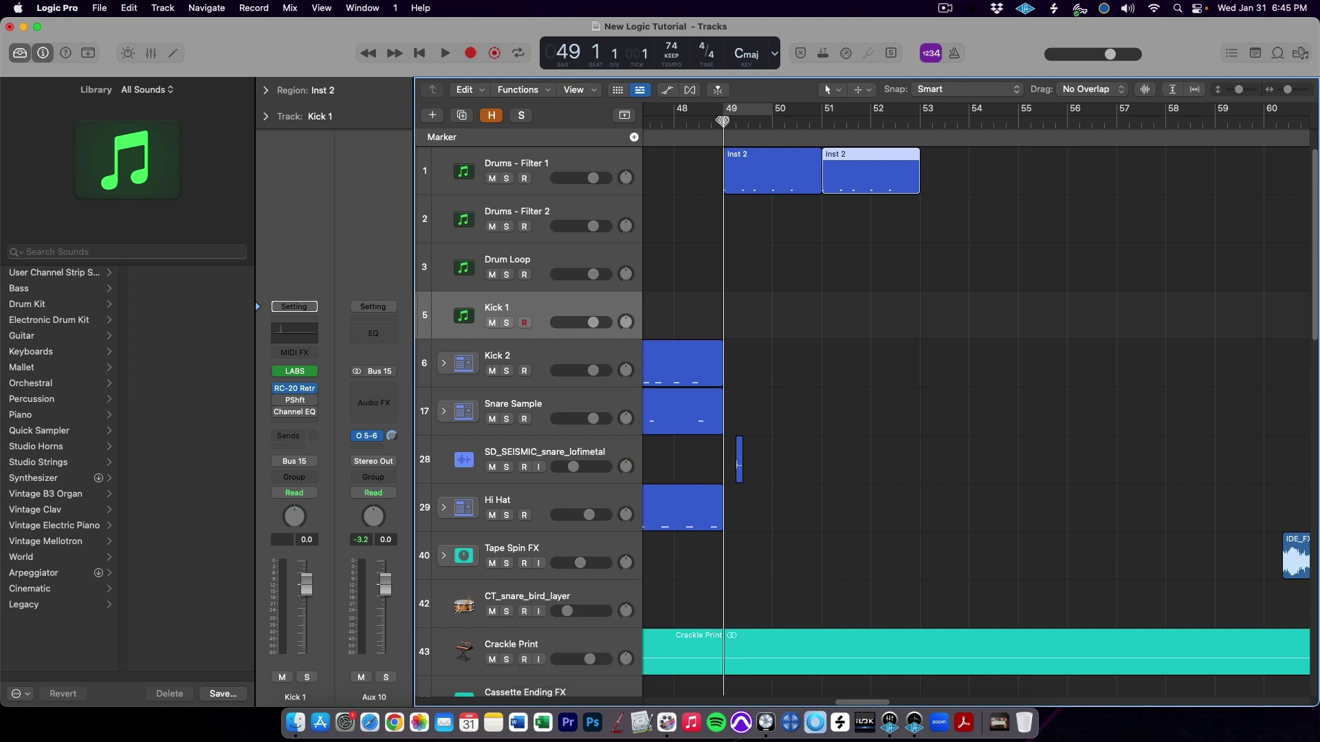
key("super+r")
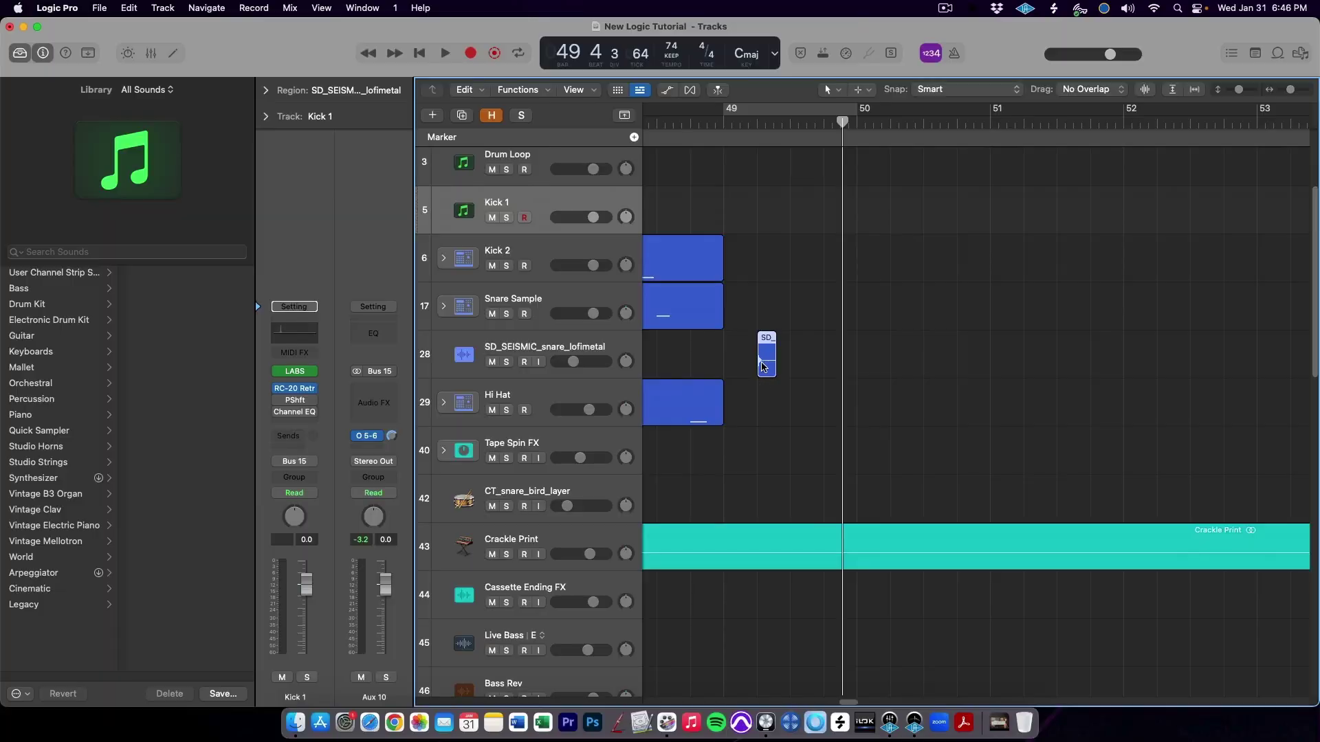
key("super")
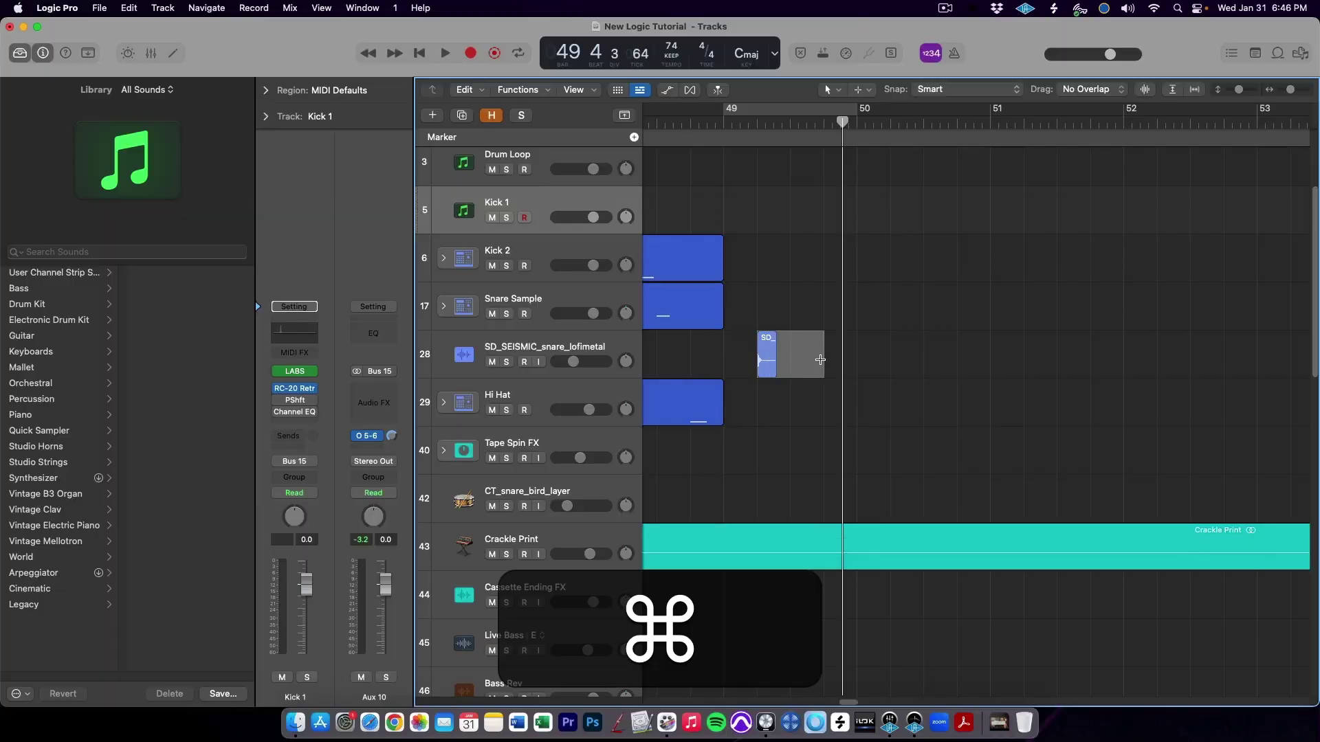
Repeat the SD_SEISMIC snare slice twice, then select the copies and repeat them several more times.
key("super+r")
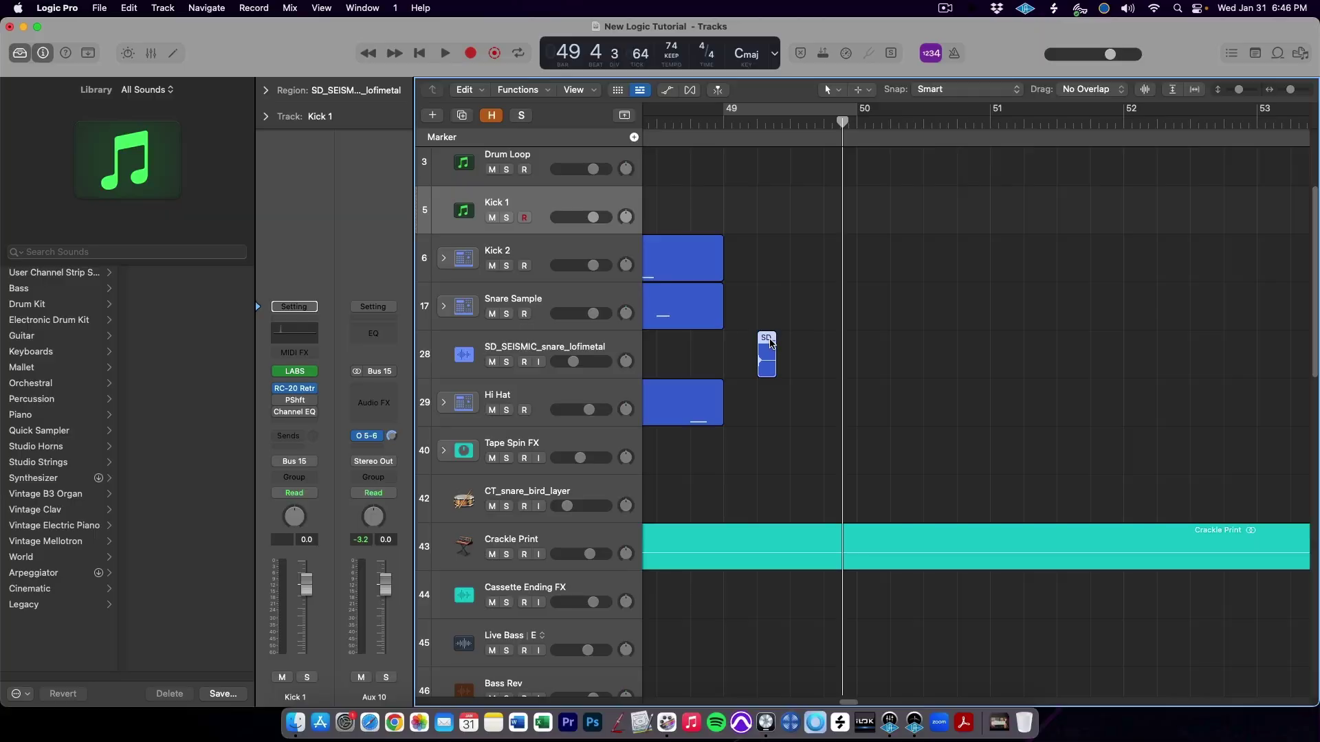
key("super+r")
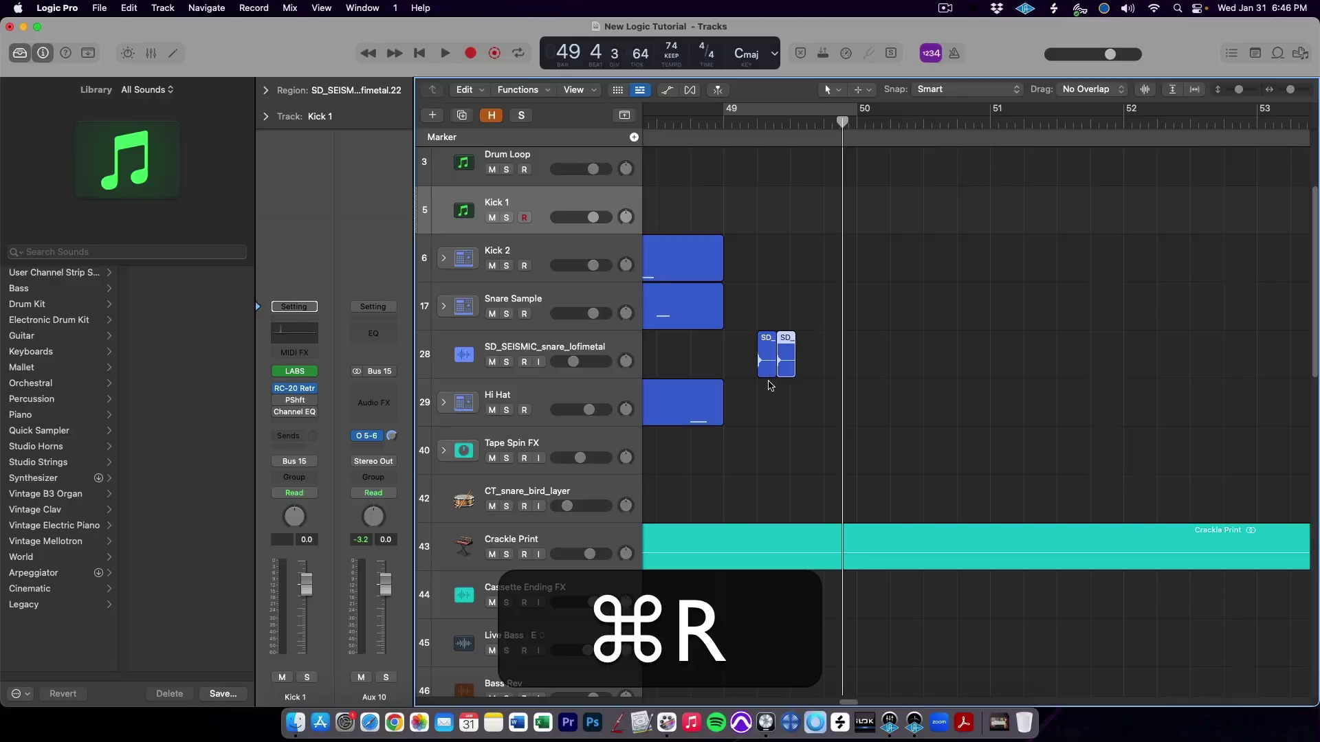
left_click_drag(776, 358, 825, 352)
key("super+r")
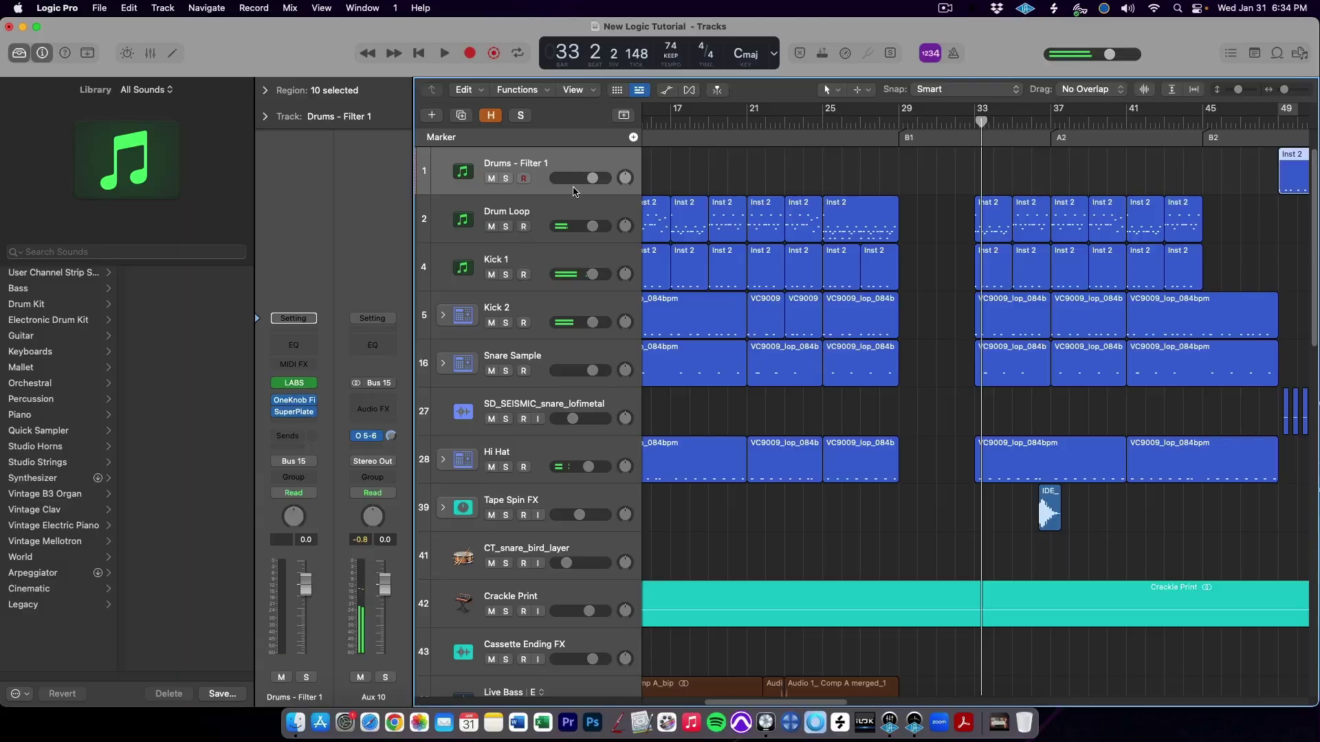
Select the Drum Loop track and duplicate it twice with Cmd-D.
left_click(569, 209)
key("super+d")
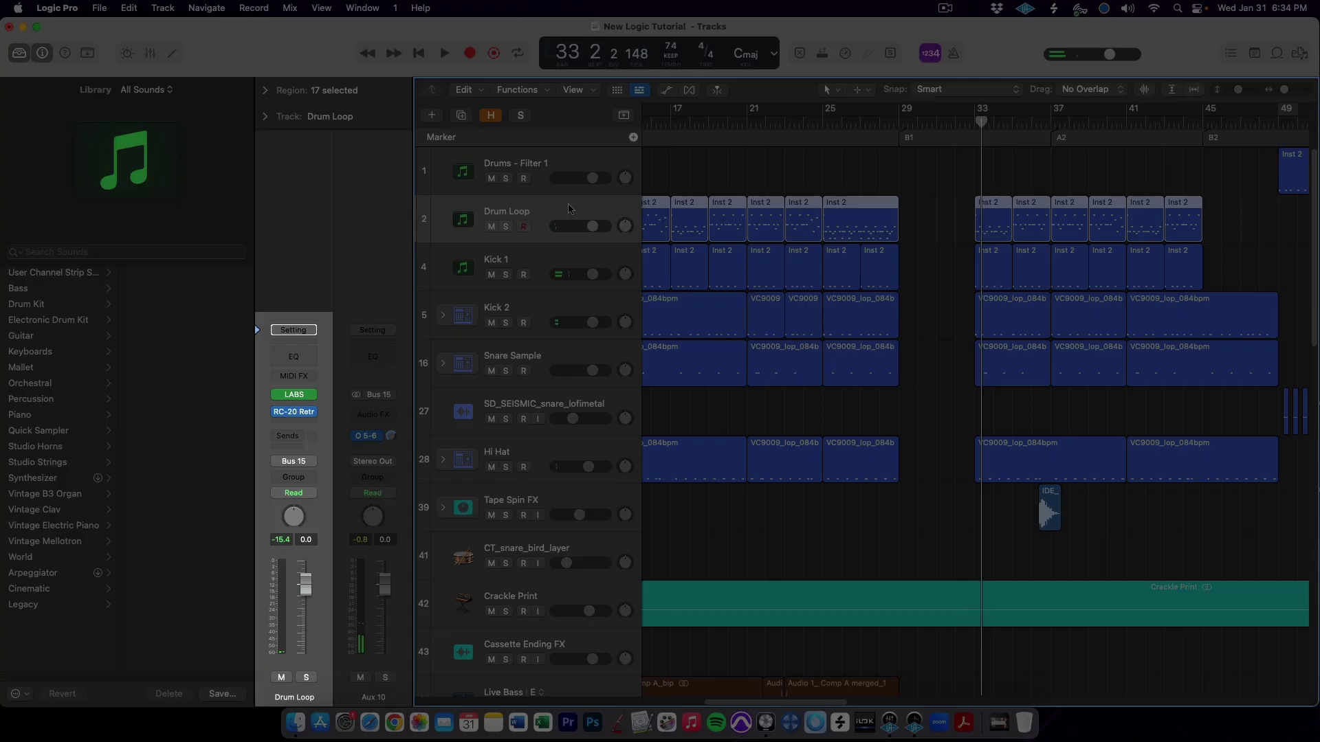
key("super+d")
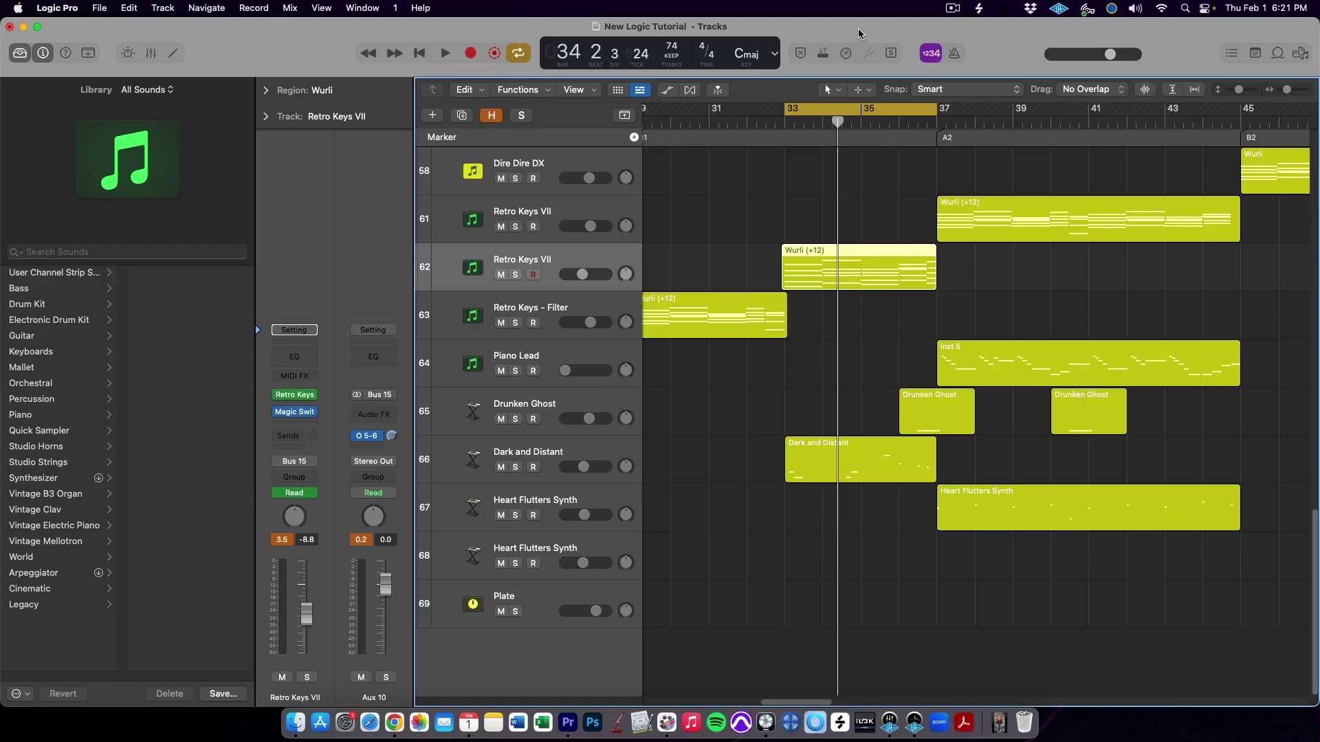
Play from bar 33, create a duplicate track, and copy the Wurli (+12) region onto it.
key("space")
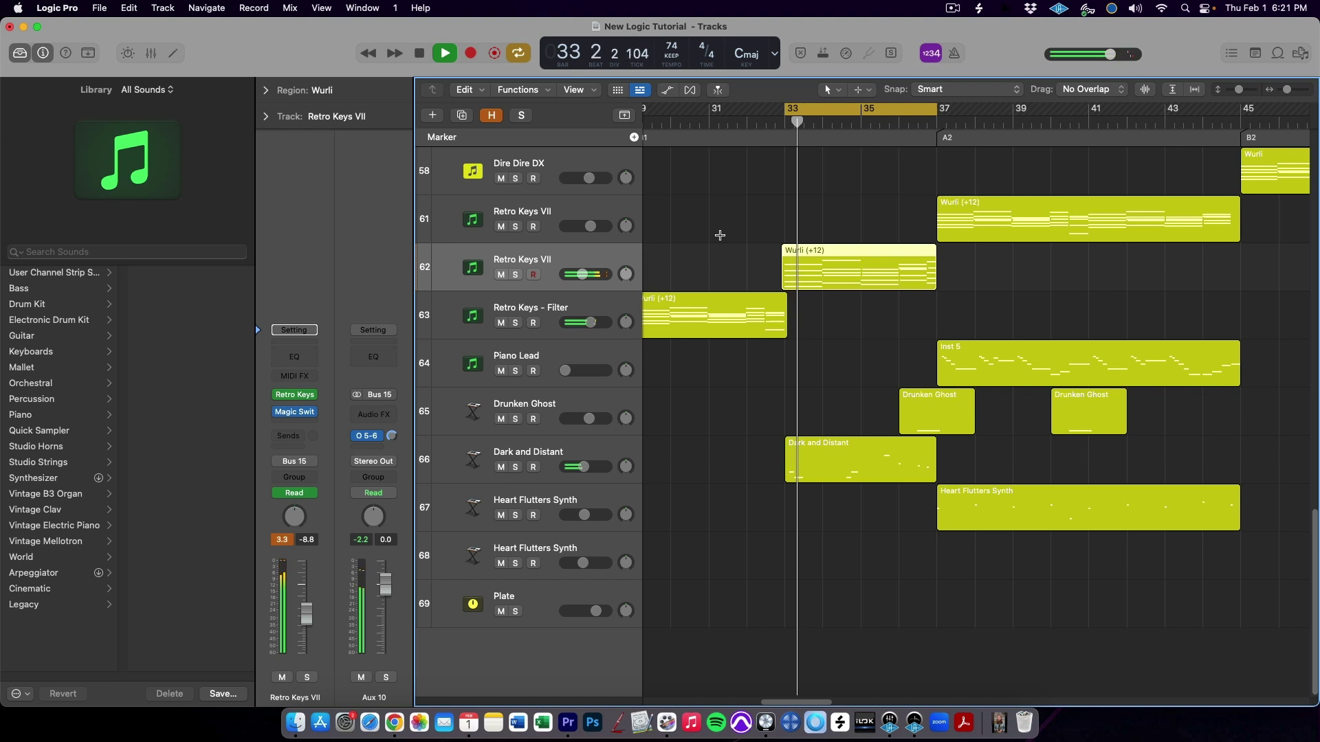
key("super+d")
left_click_drag(825, 271, 827, 308)
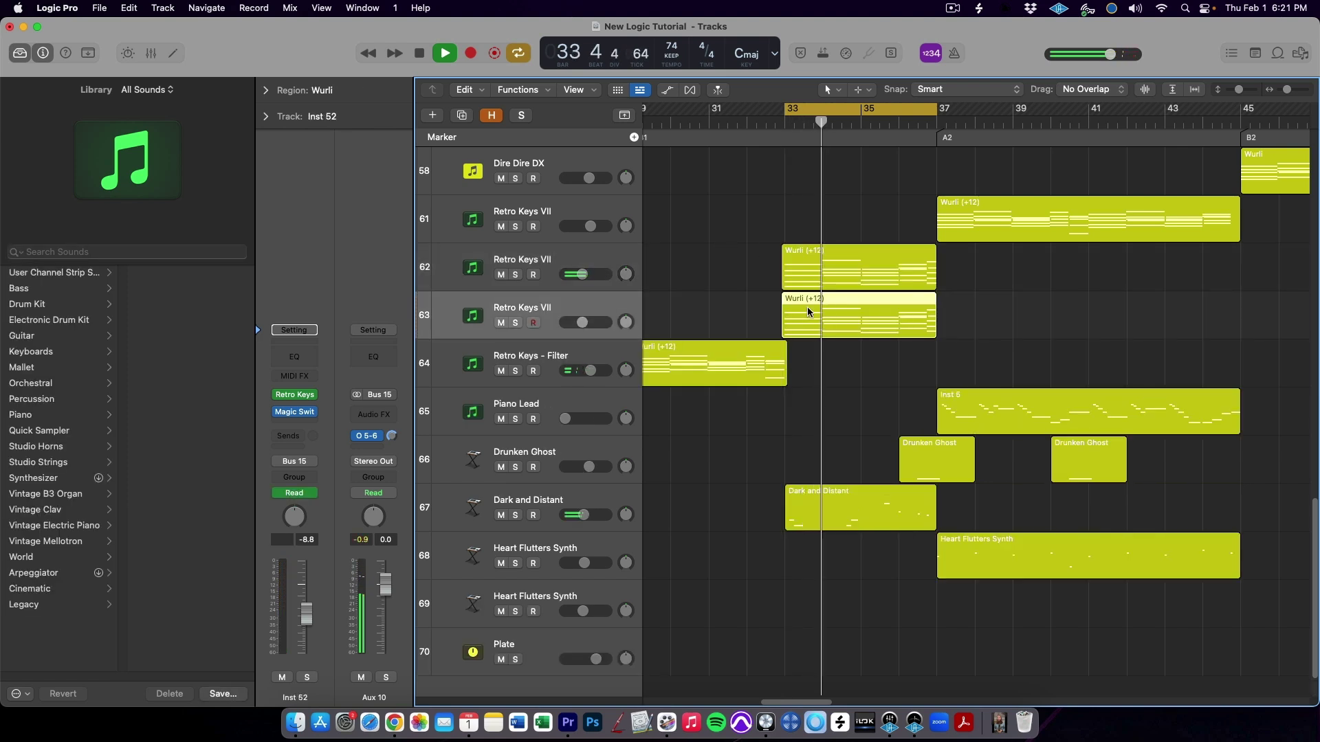
Load Alchemy with the 70s Space Pad preset and morph its sound toward Phased Pad.
left_click(320, 395)
mouse_move(385, 266)
left_click(474, 267)
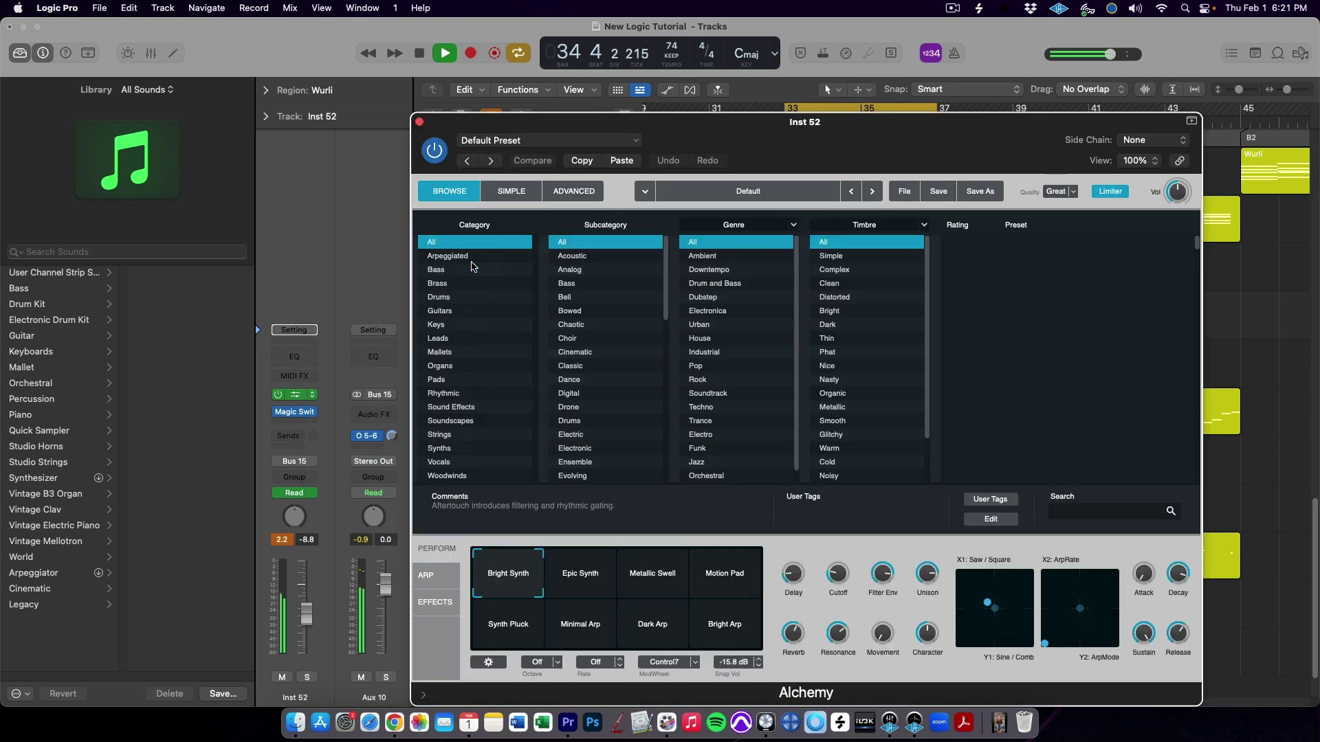
left_click(443, 379)
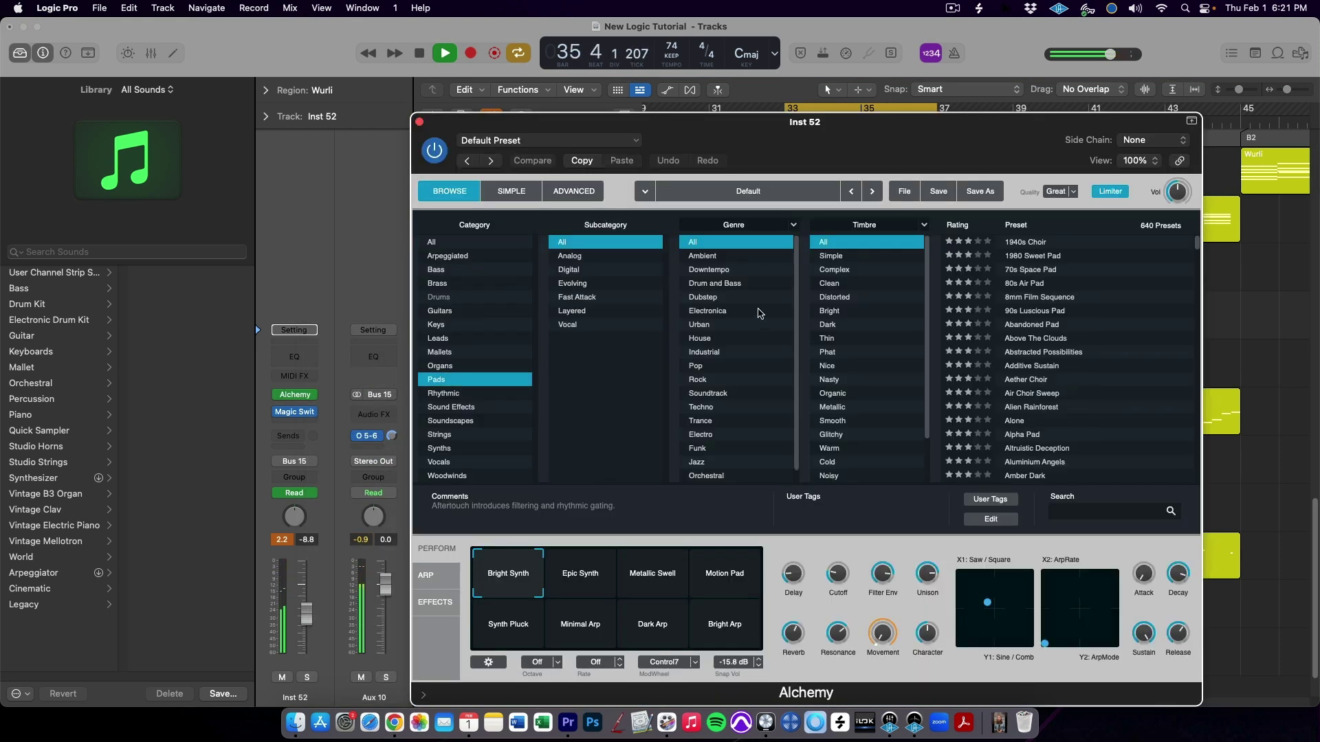
left_click(1028, 270)
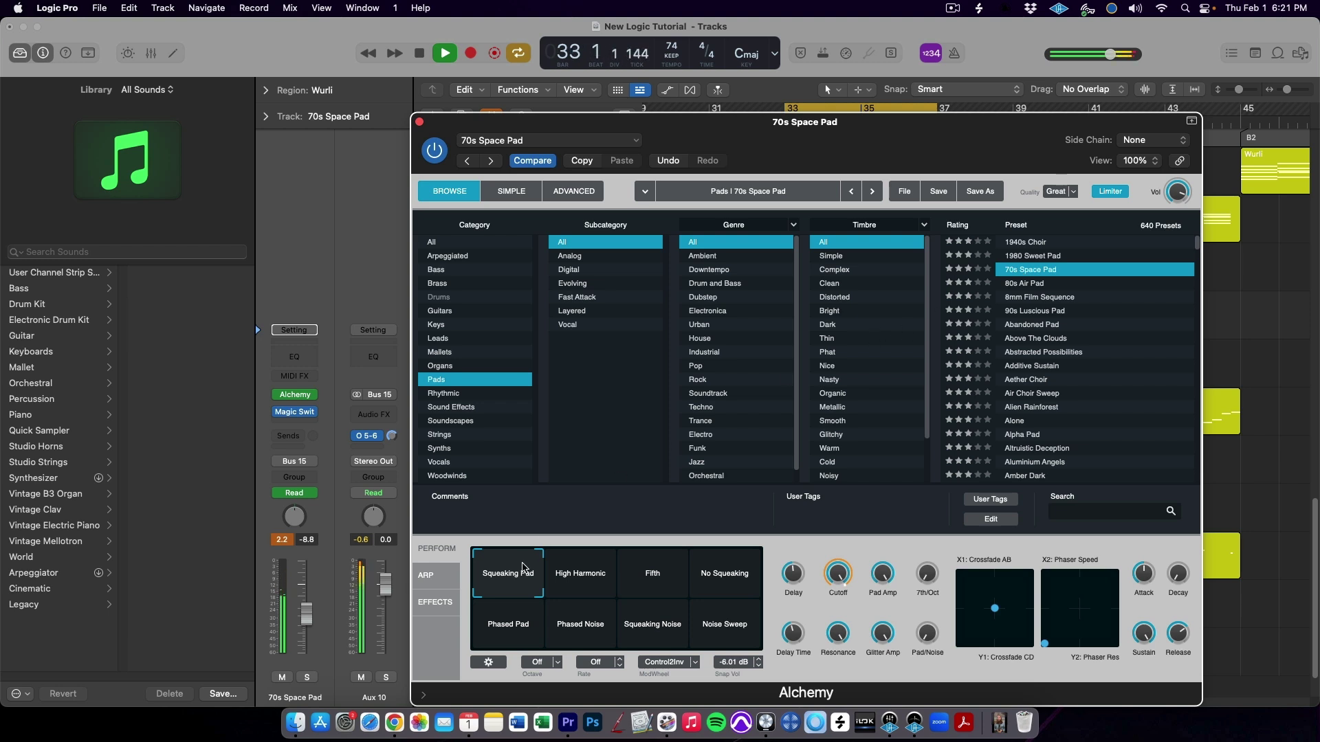
left_click_drag(525, 589, 524, 589)
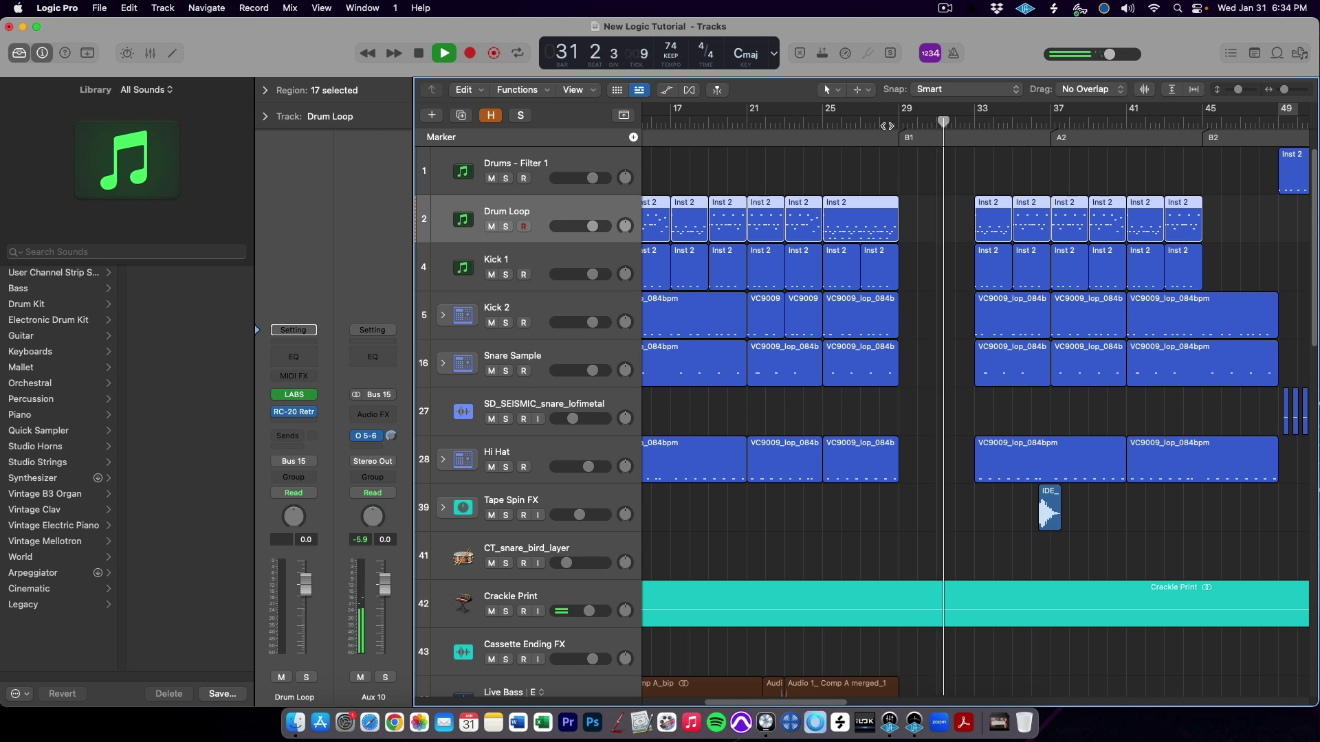
Duplicate the Drum Loop track, copy a drum region onto it at bar 29, and insert SSLChannel.
key("super+d")
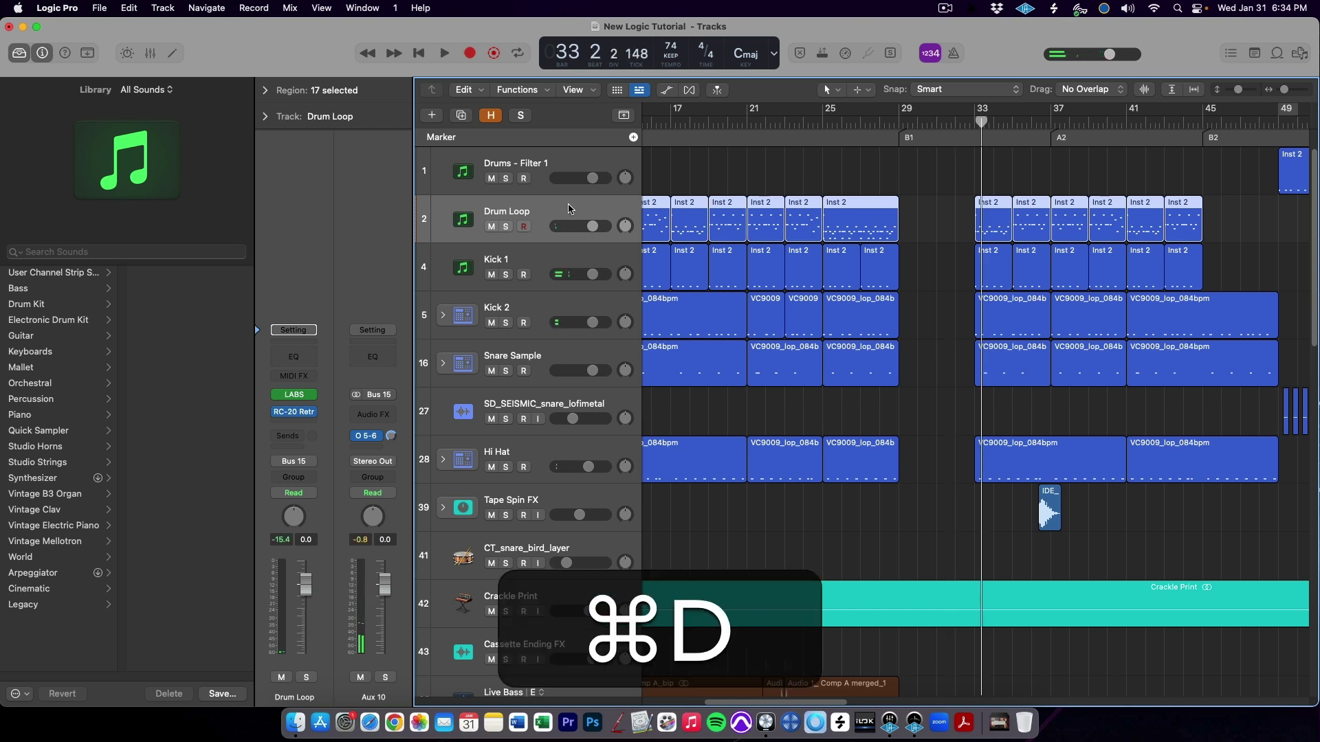
left_click_drag(860, 220, 927, 277)
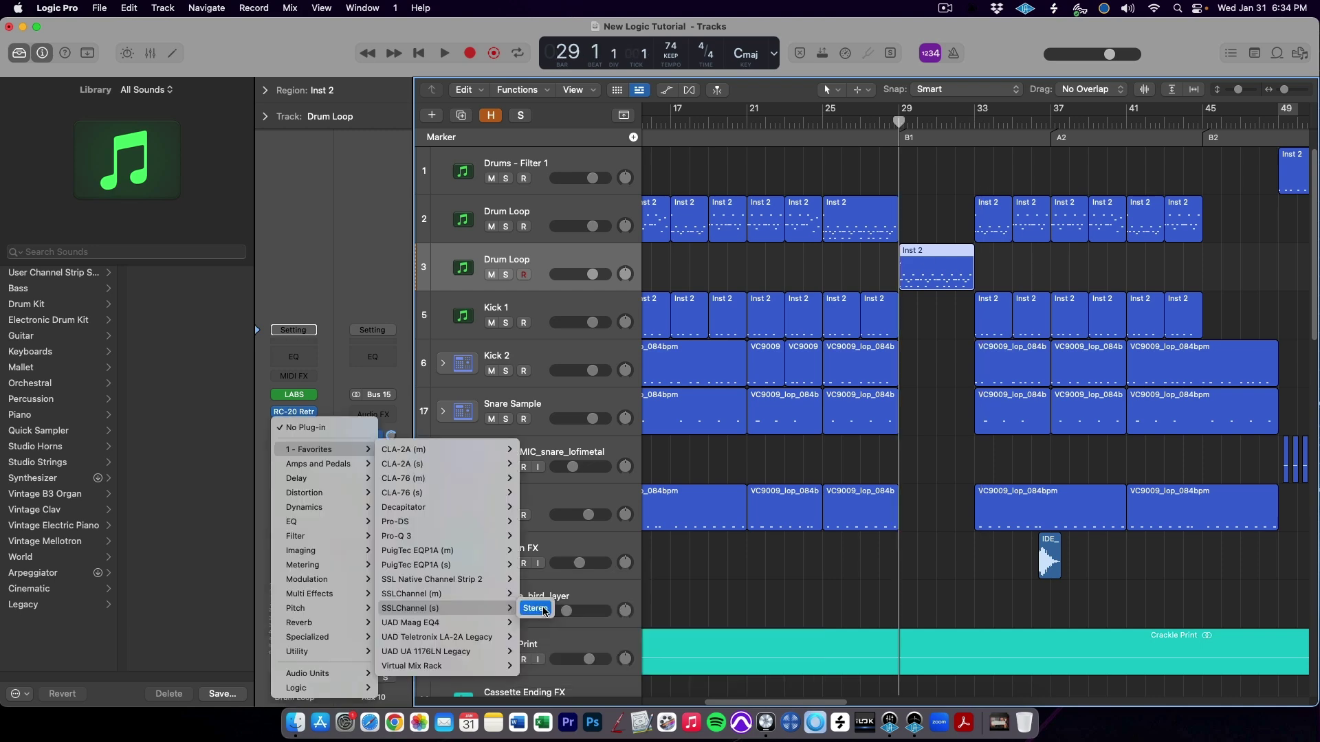
left_click(540, 609)
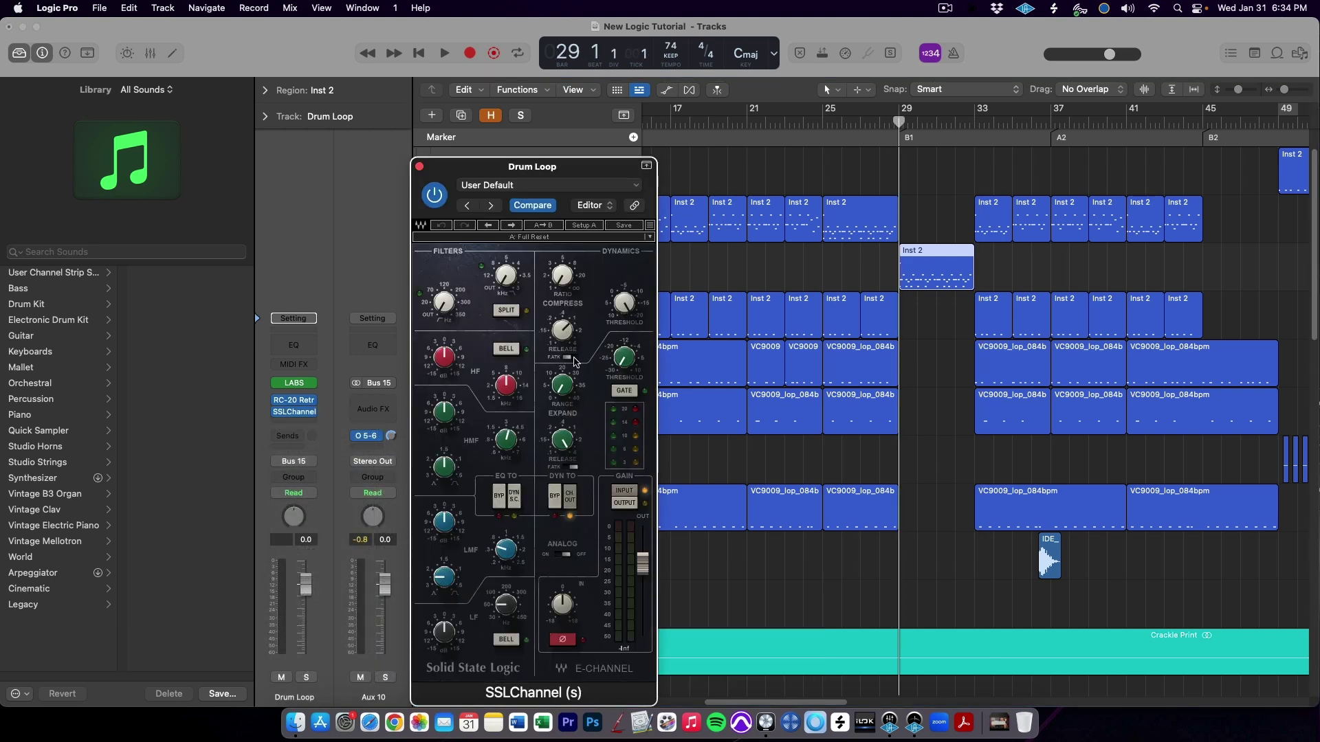
Load the CLA Filter Vox 2 preset in SSLChannel and play back to hear it.
left_click(548, 185)
mouse_move(556, 467)
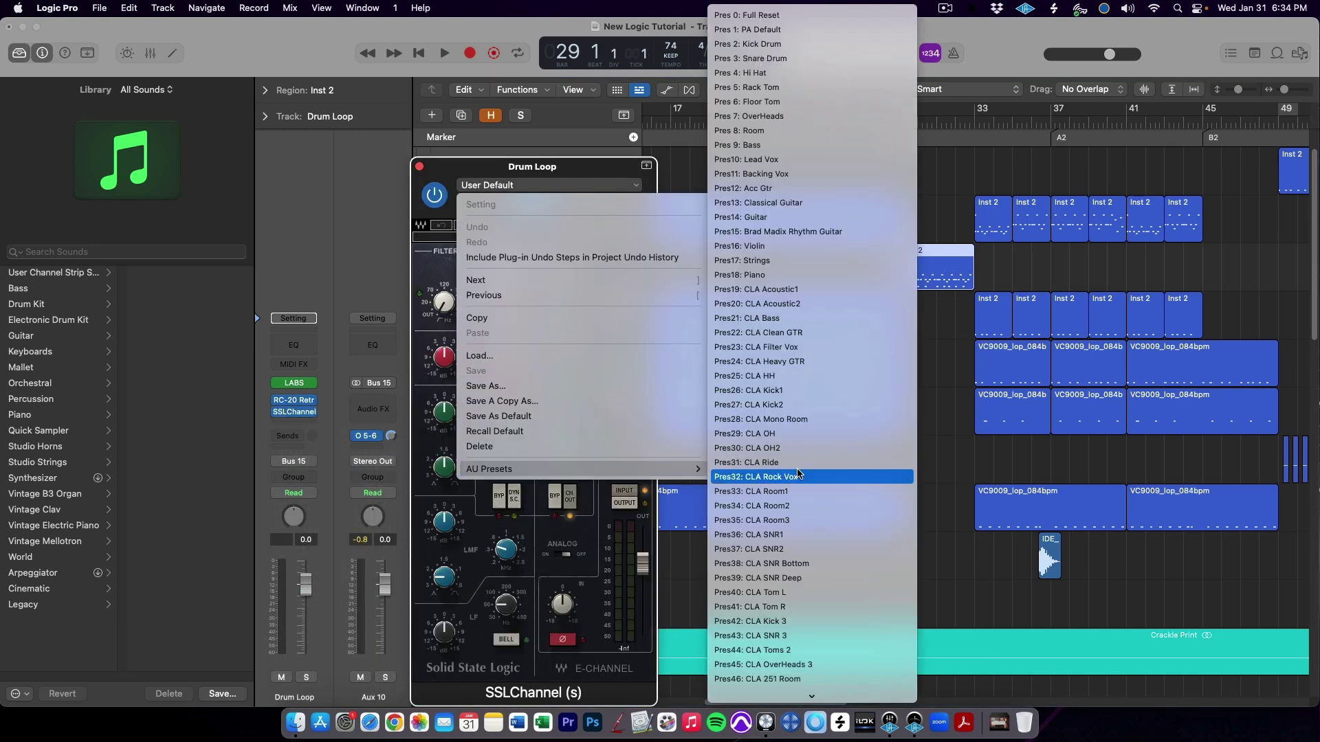
scroll(811, 690, "down", 5)
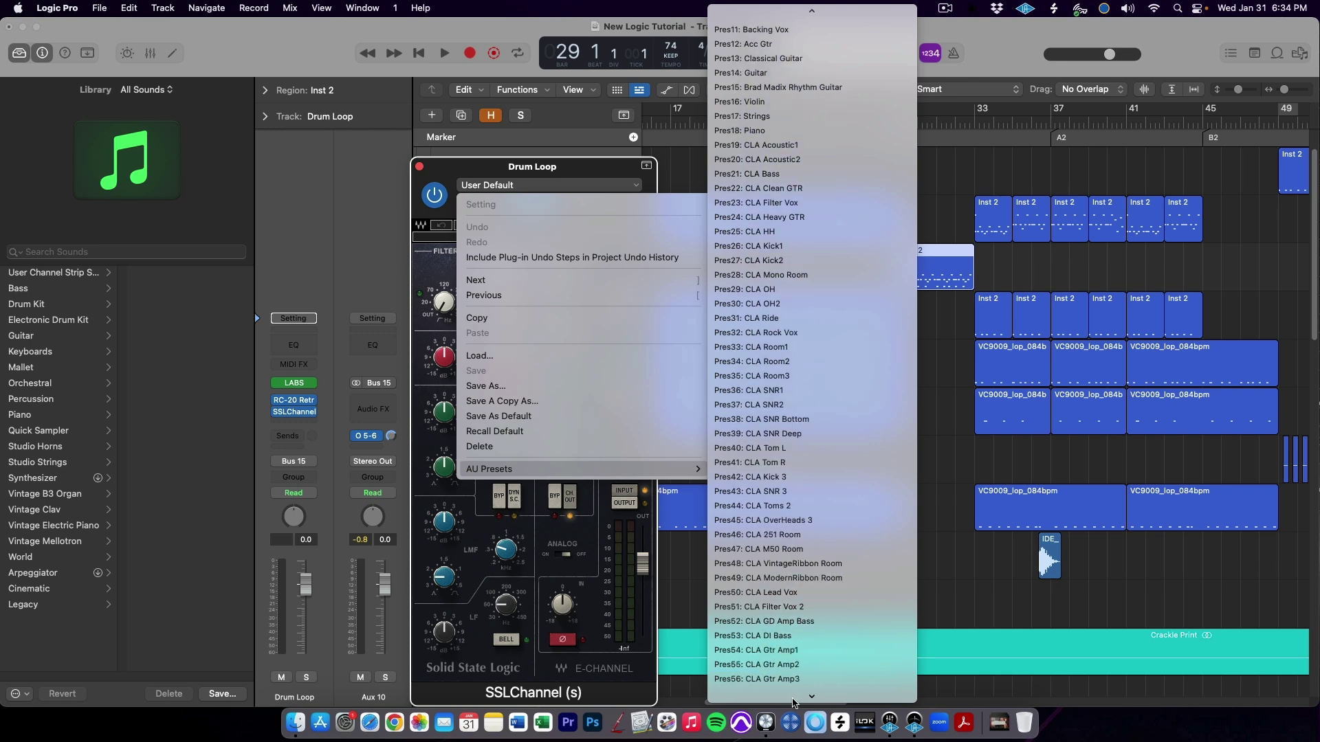
left_click(797, 563)
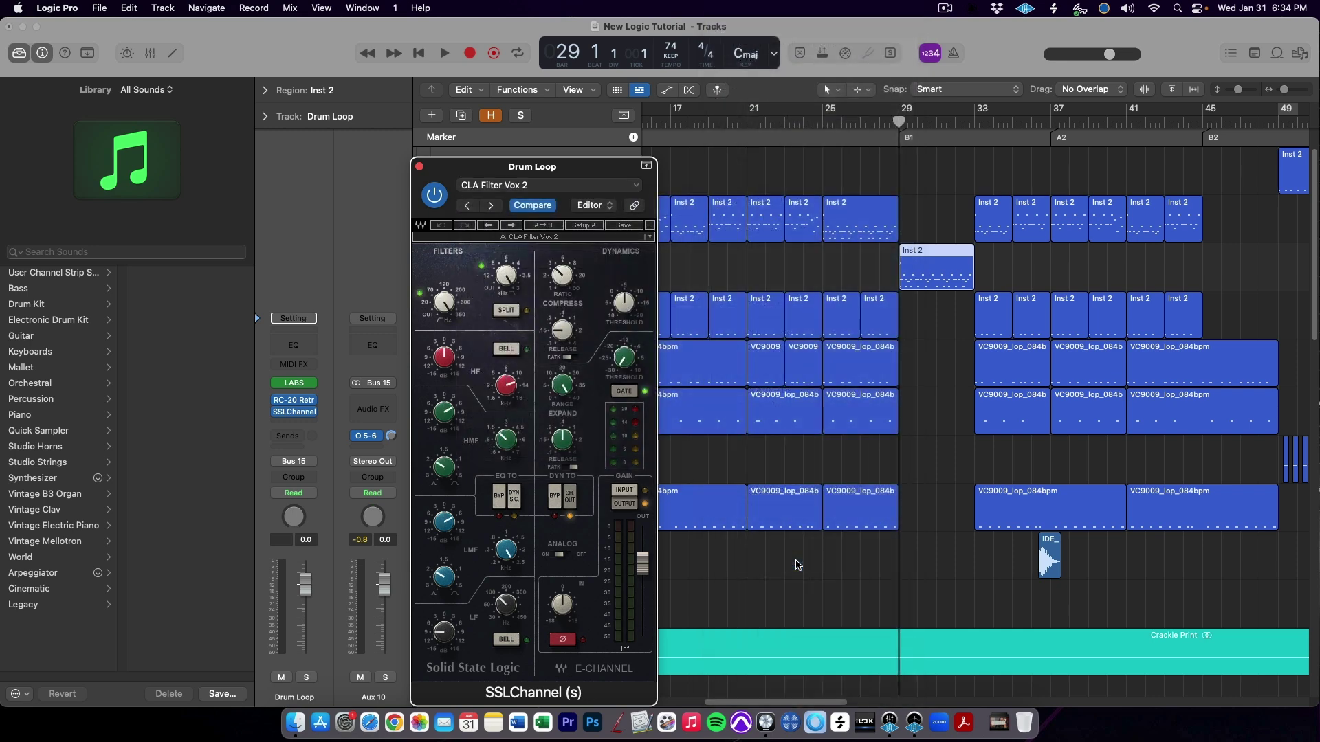
key("space")
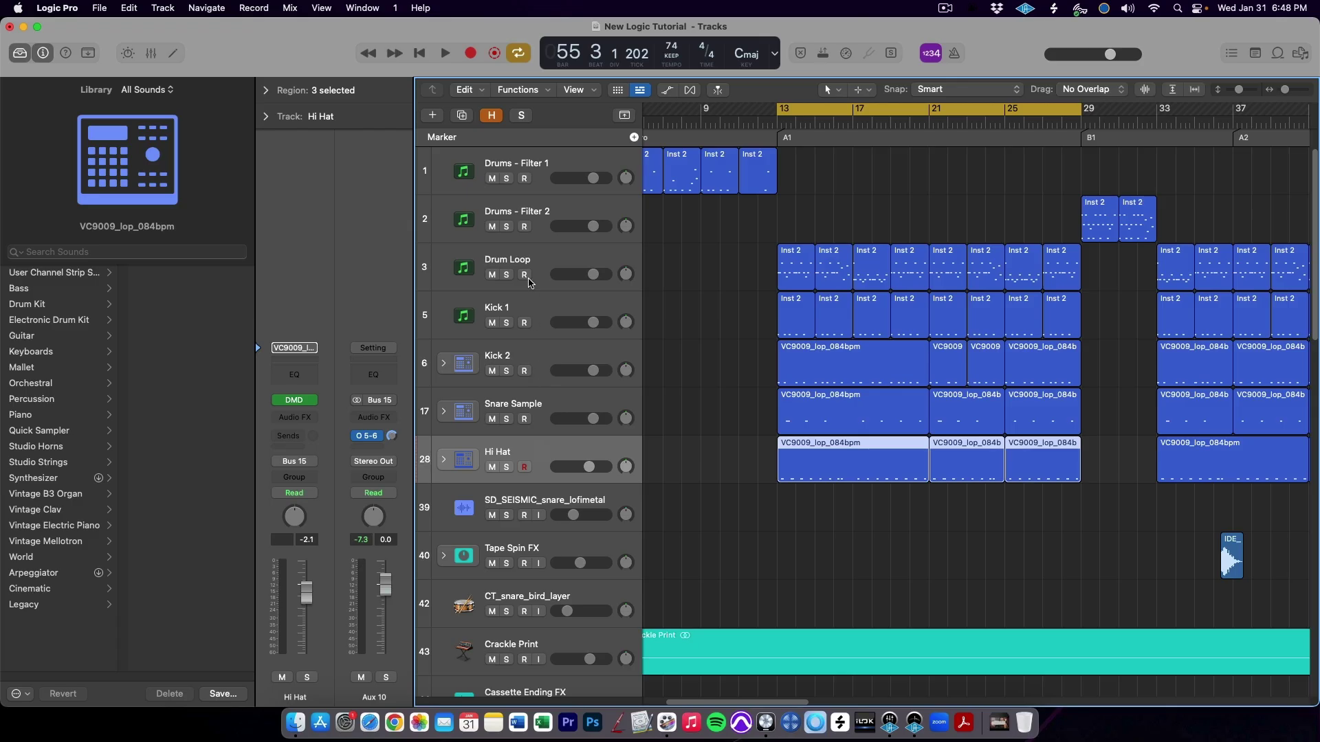
Create a Summing track stack from the selected drum tracks and solo the new Sum 17 stack.
left_click(541, 261, "shift+super")
key("shift+super+d")
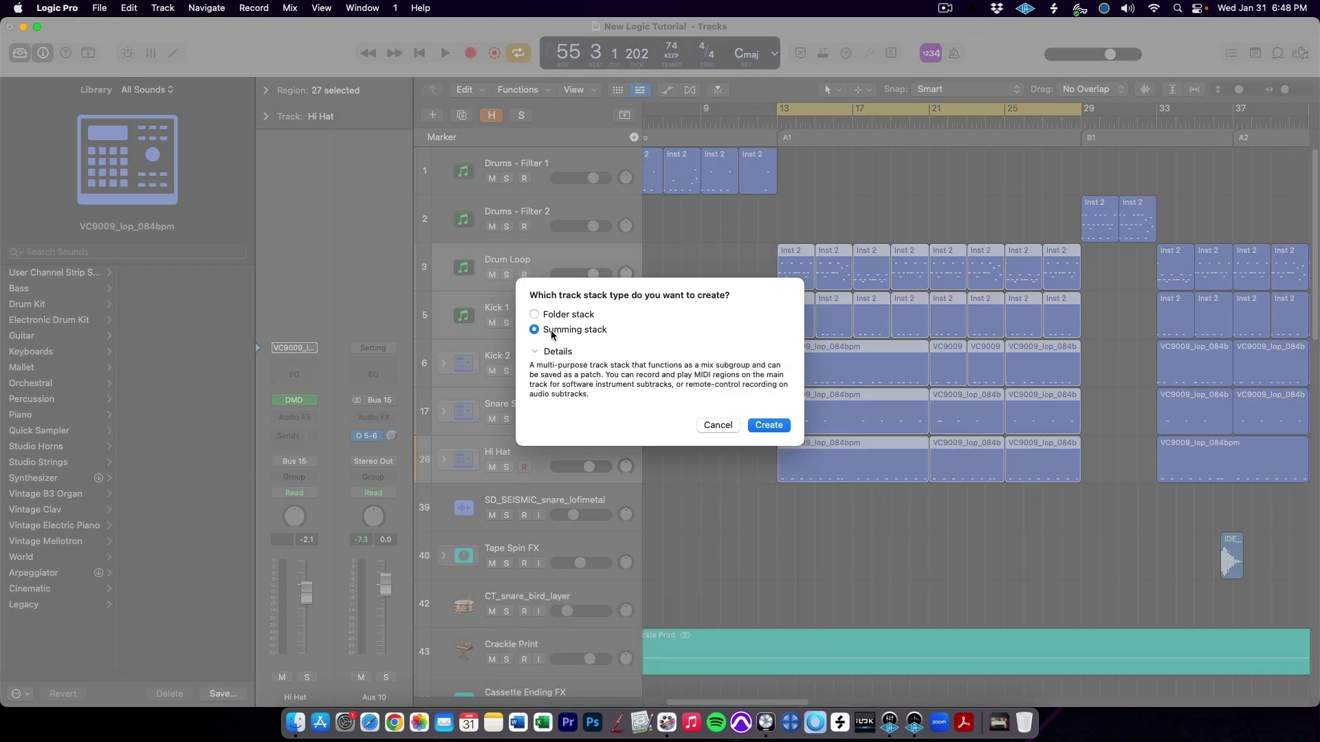
left_click(768, 425)
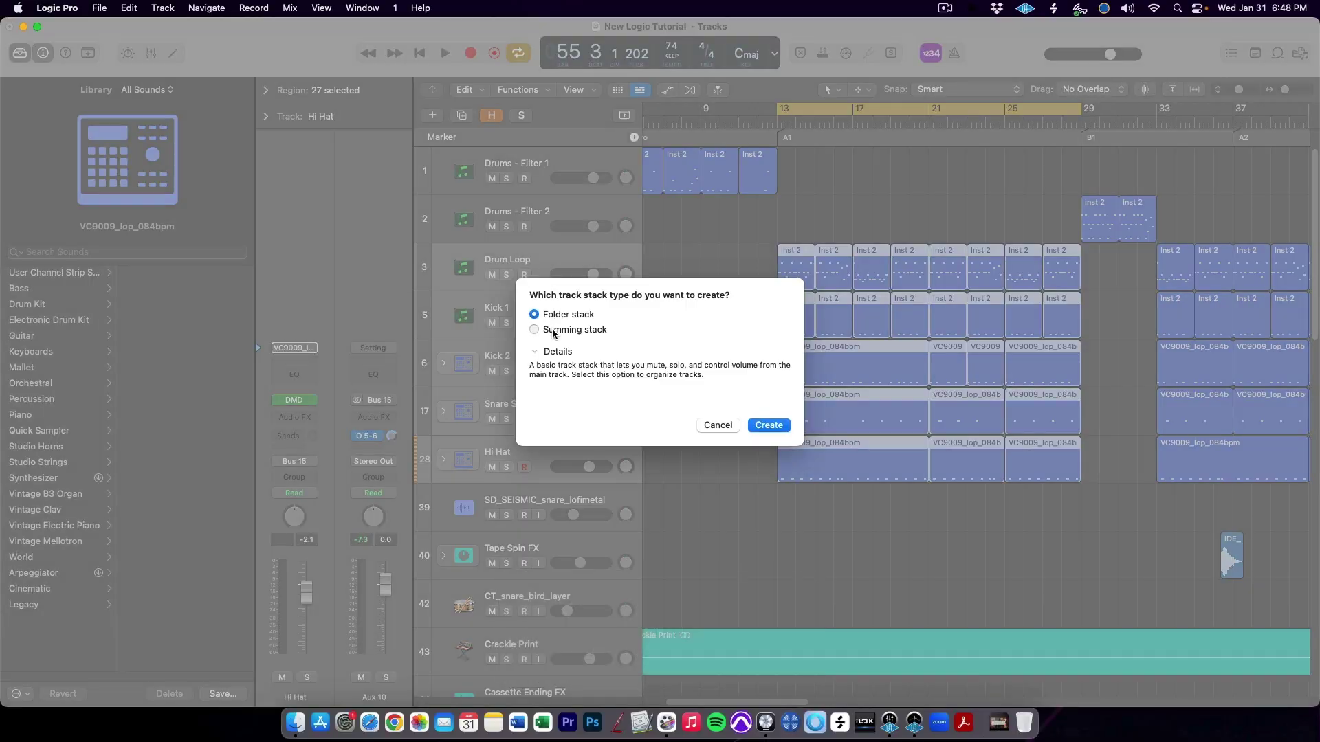
left_click(554, 333)
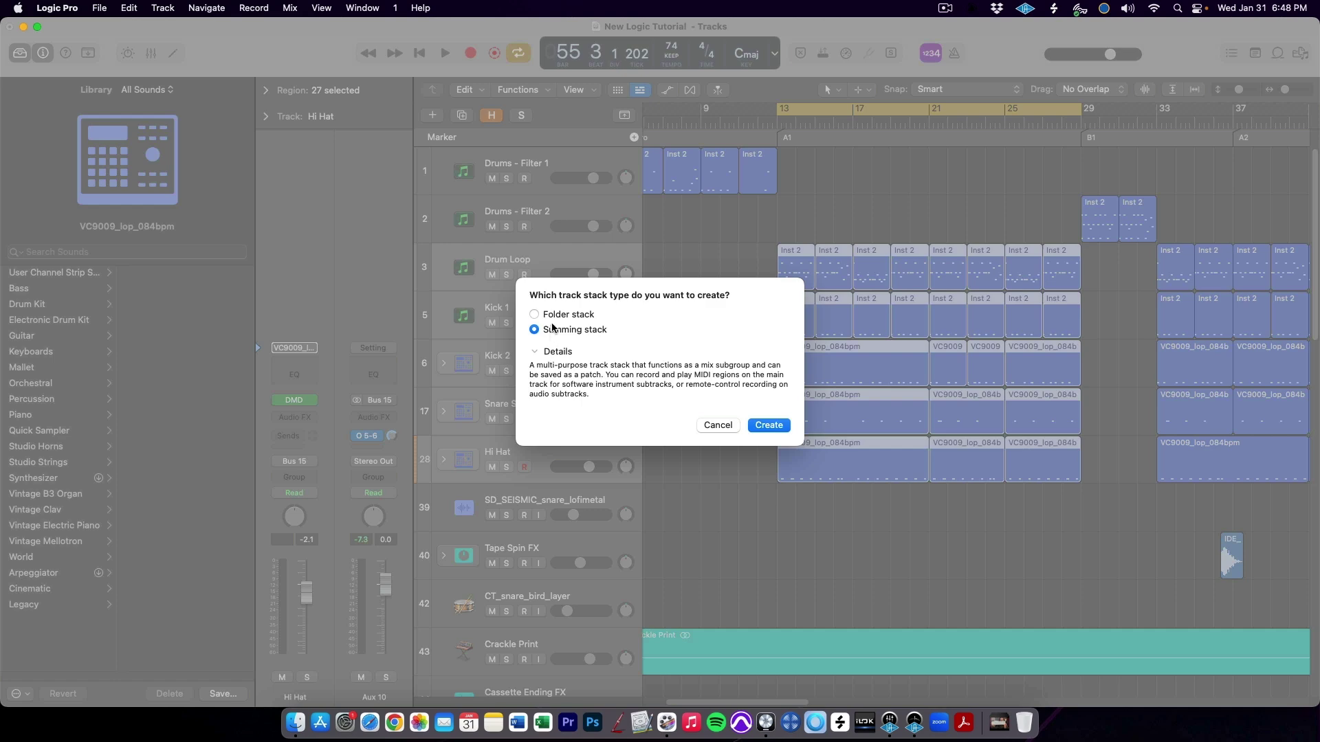
left_click(552, 317)
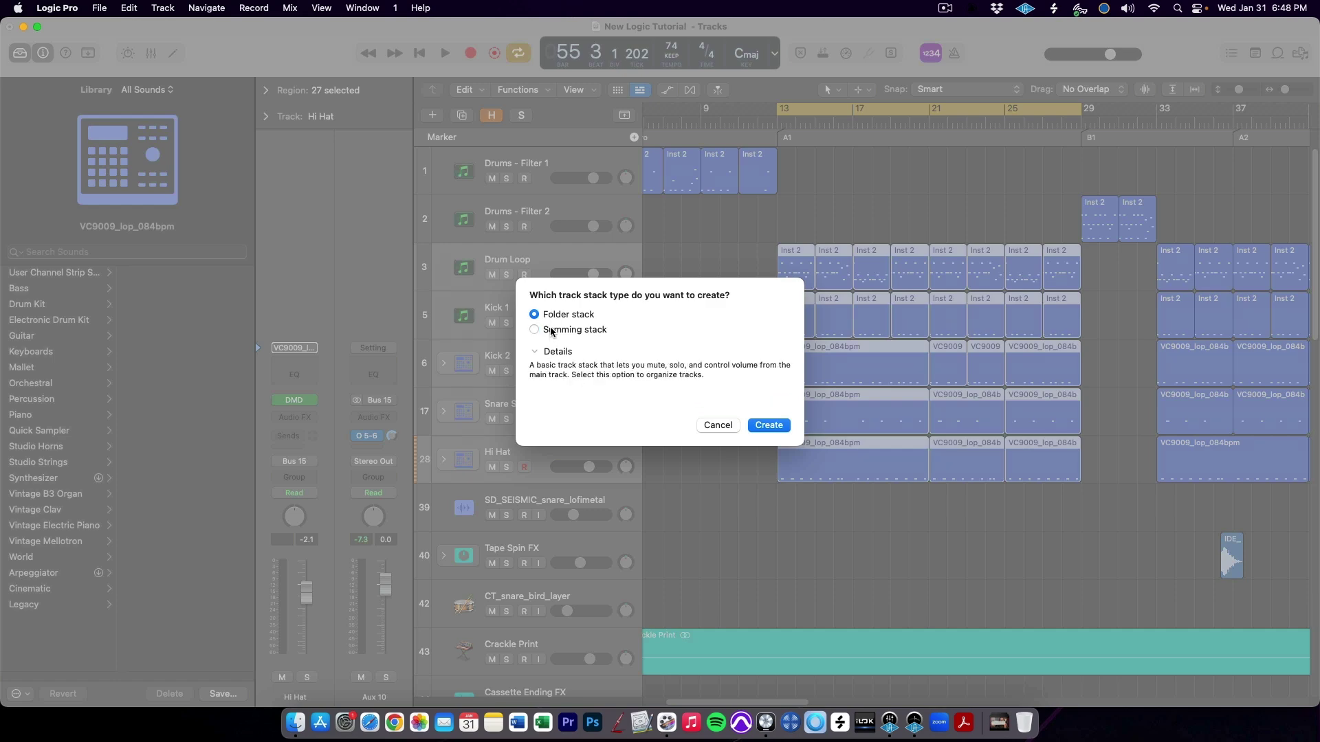
left_click(552, 332)
left_click(769, 425)
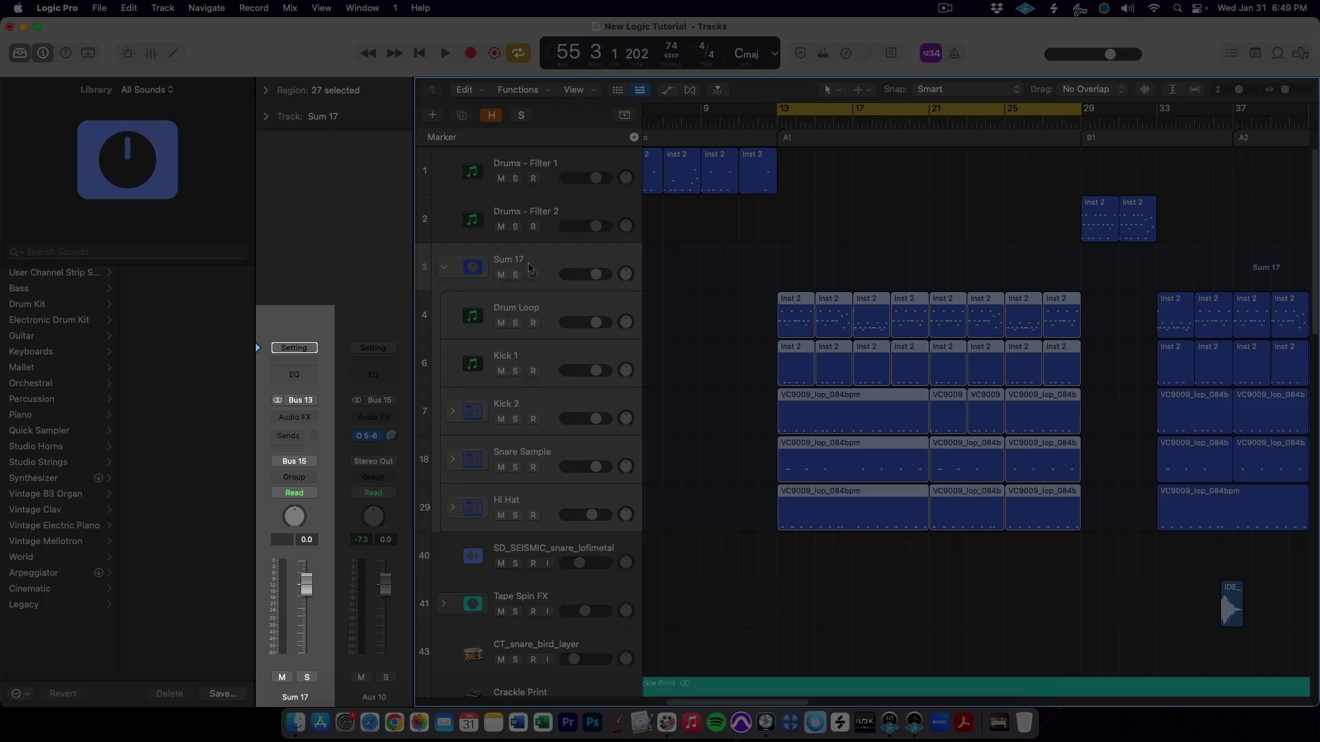
left_click(516, 275)
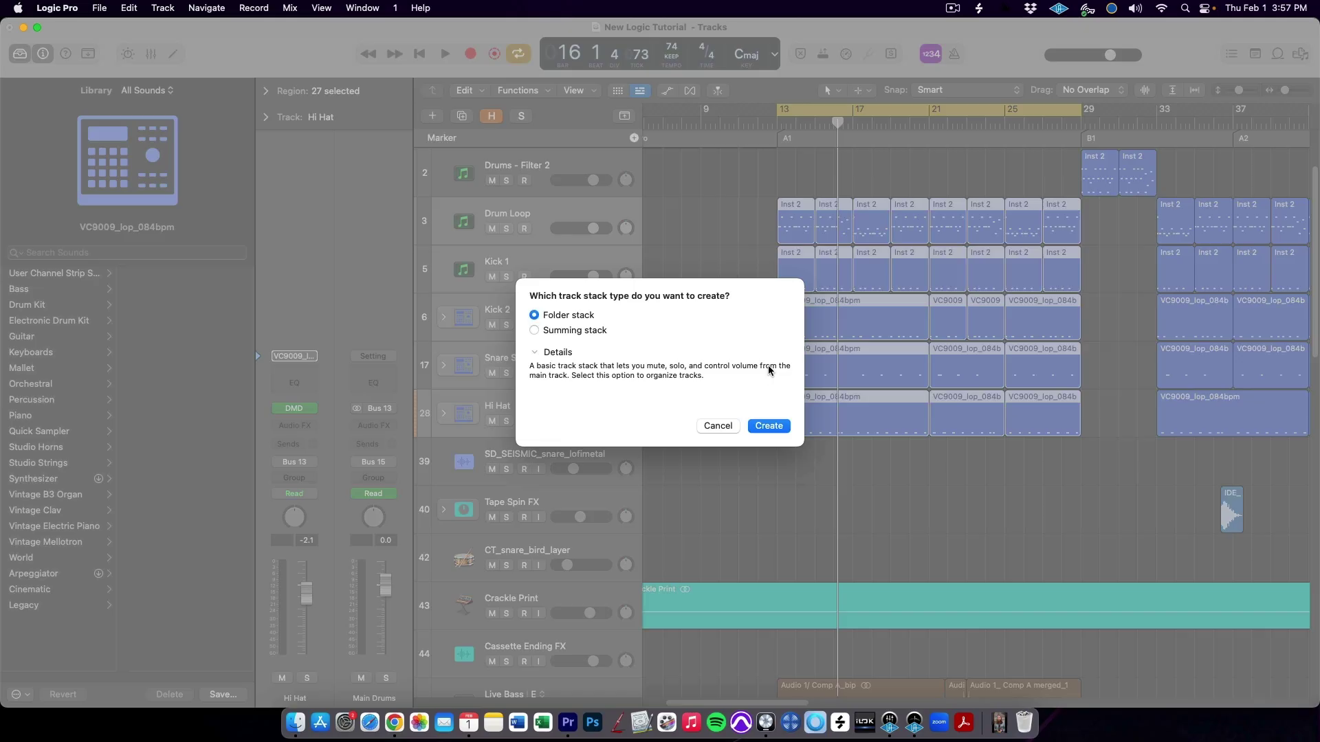
Create the drum stack, try its Mute and Solo buttons, and expand it to show Drum Loop, Kick 1, Kick 2, Snare Sample and Hi Hat.
left_click(768, 427)
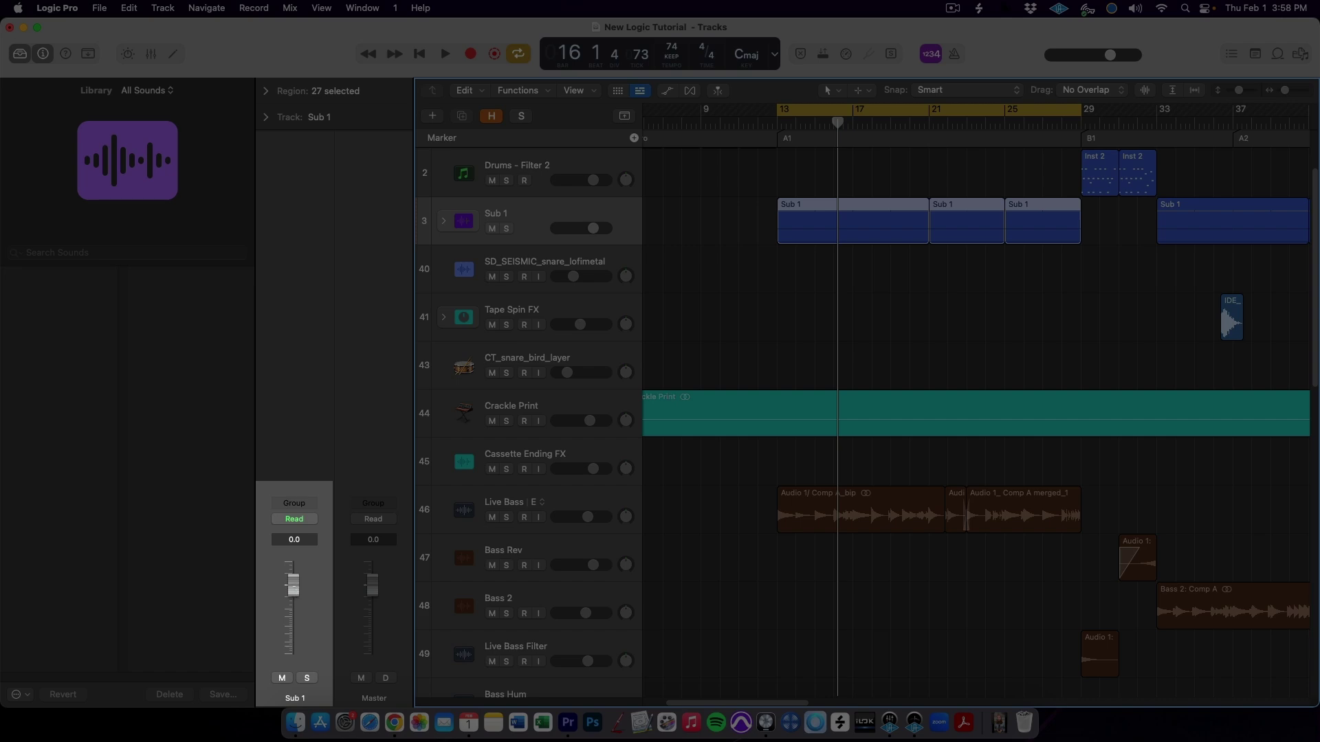
left_click(284, 678)
left_click(306, 678)
left_click(306, 678)
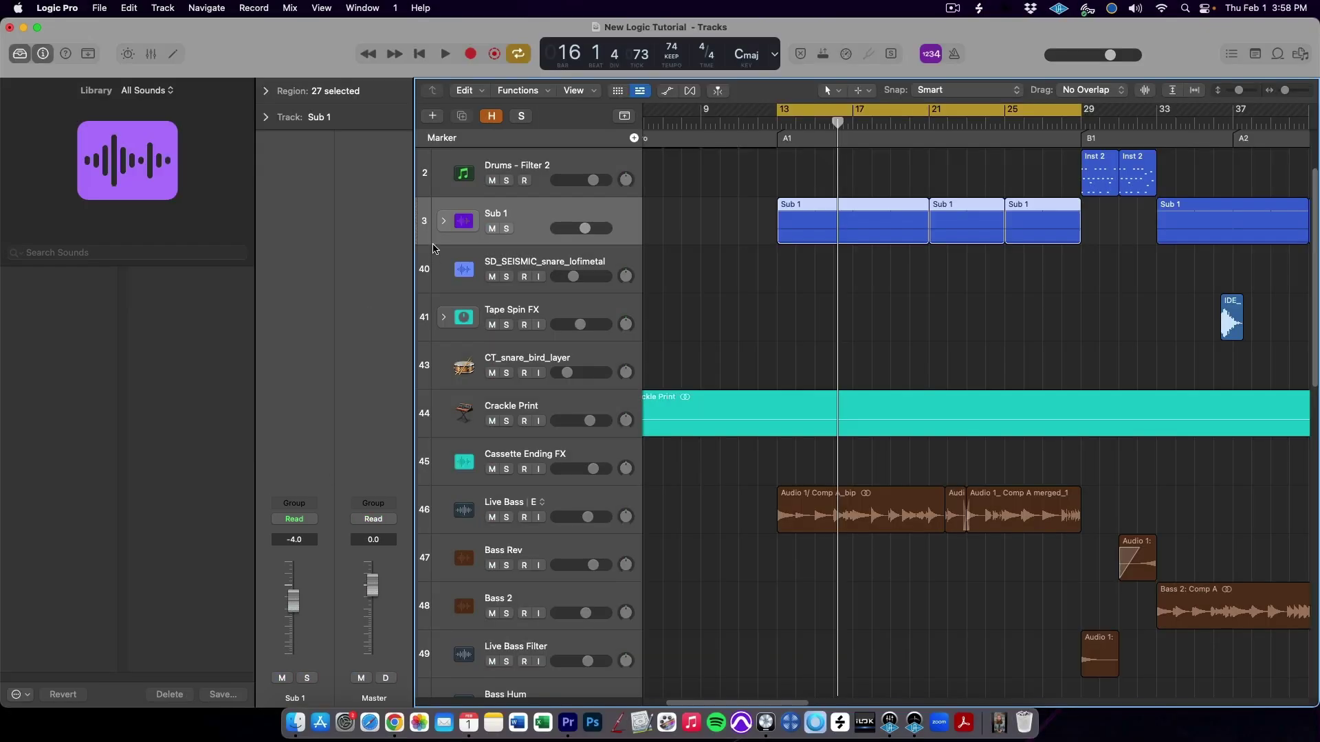
left_click(441, 221)
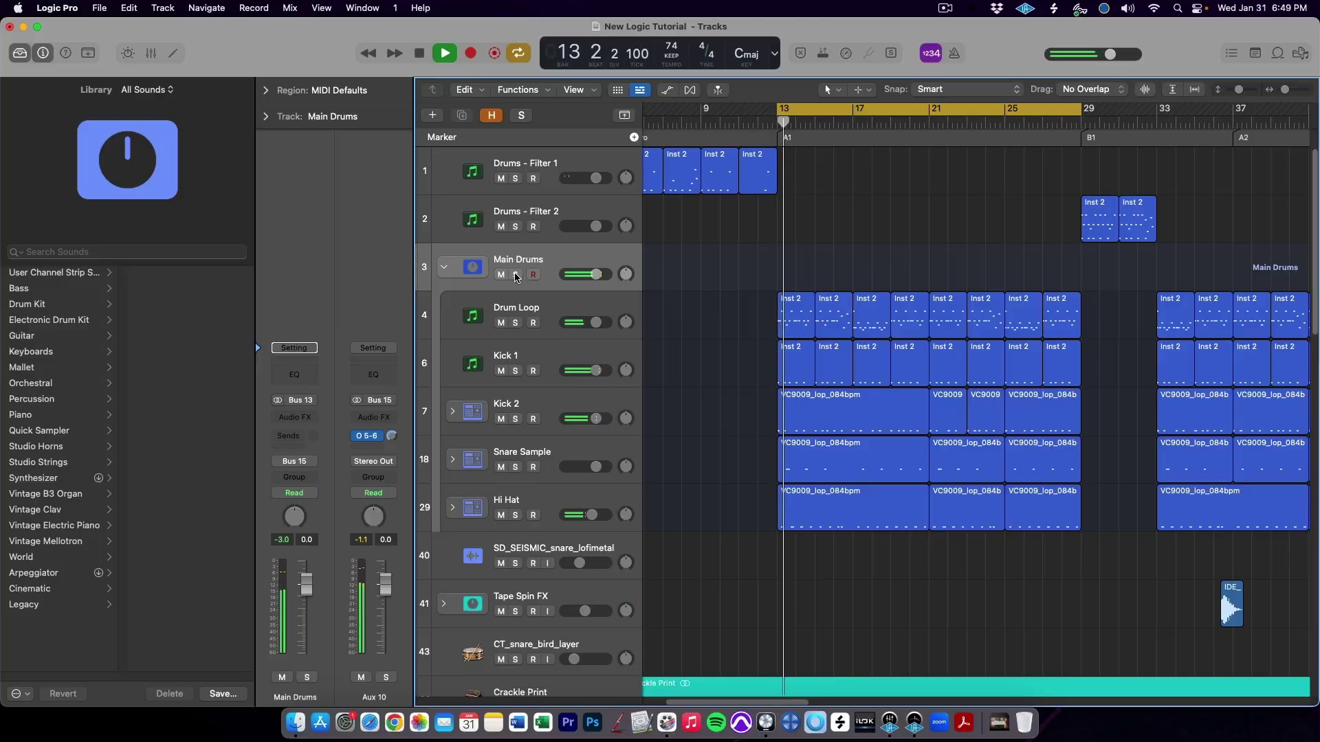
Solo the Main Drums stack, toggle it off, then re-solo it so only the five drum tracks play.
left_click(516, 275)
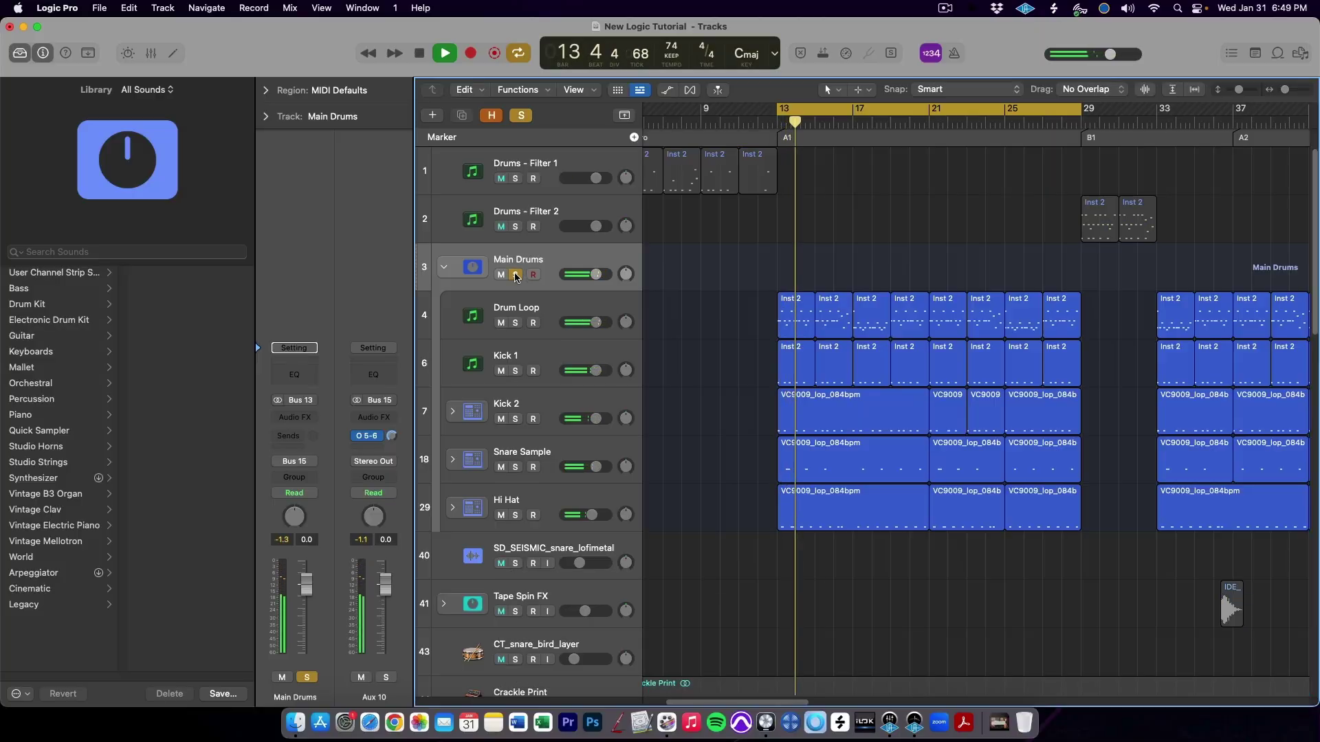
left_click(516, 275)
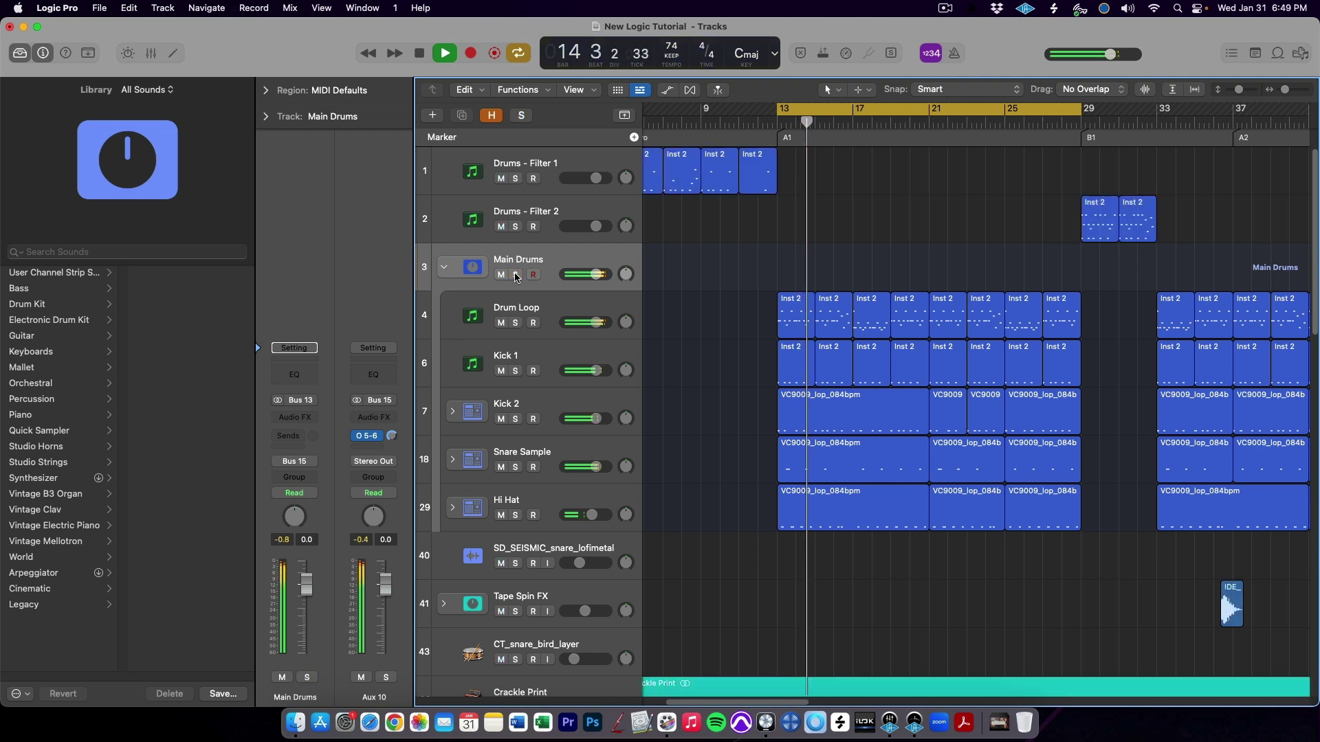
left_click(515, 275)
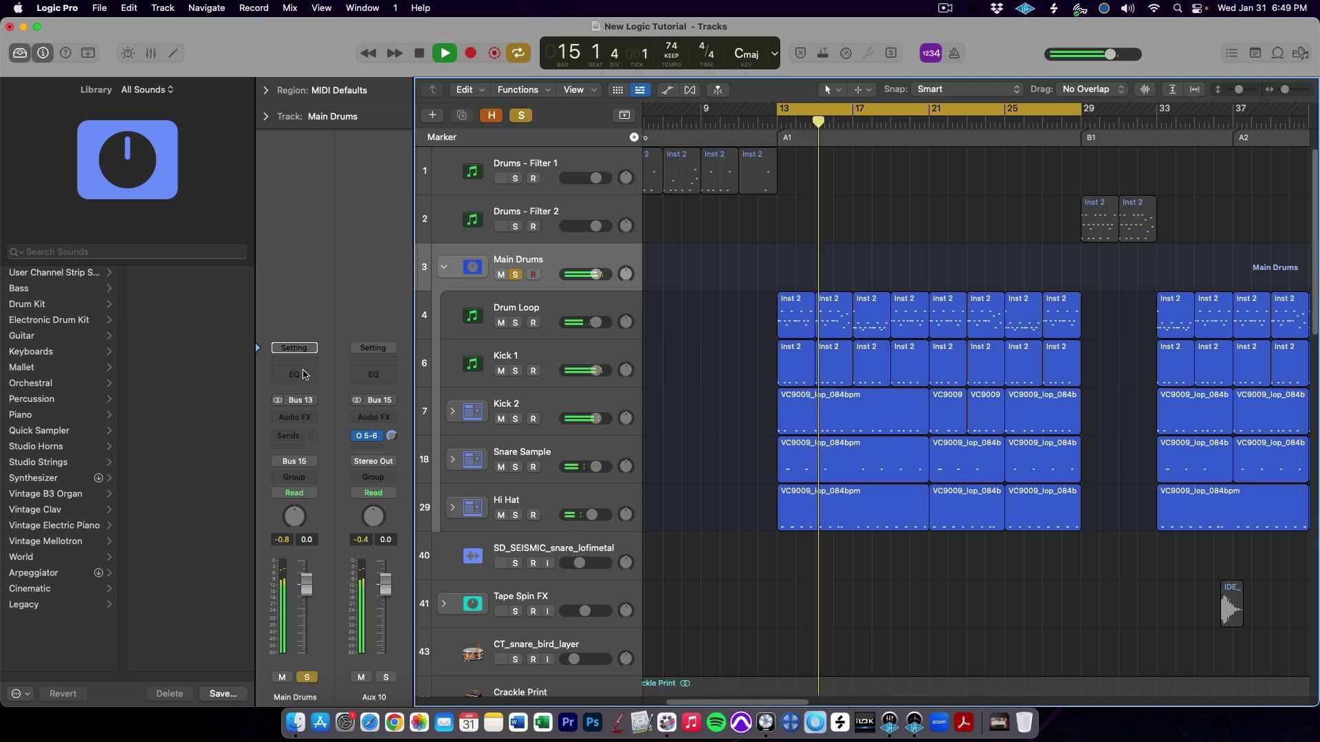